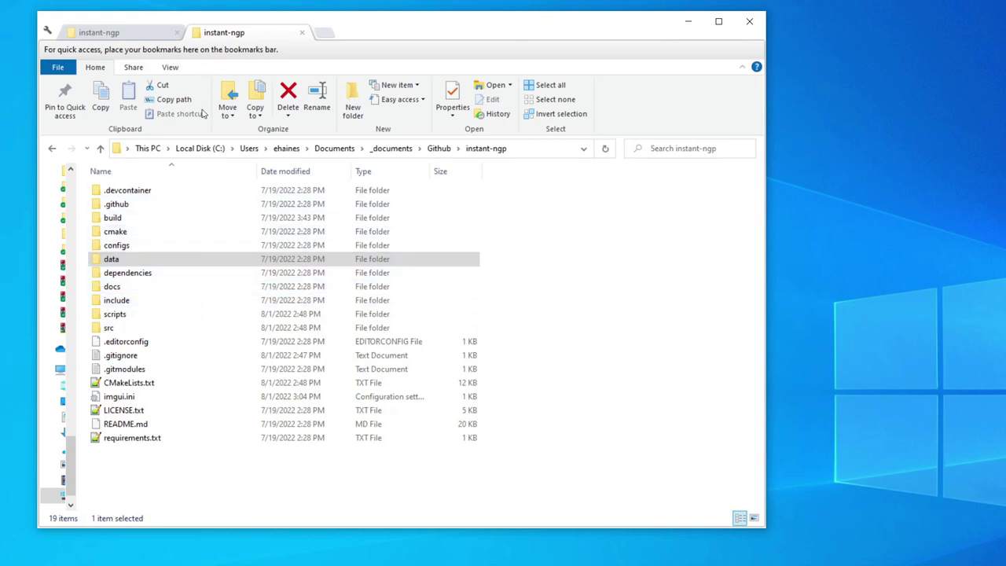
- Open instant-ngp's data\nerf\robot\images folder to show the 29 sculpture photos
left_click(114, 261)
double_click(114, 262)
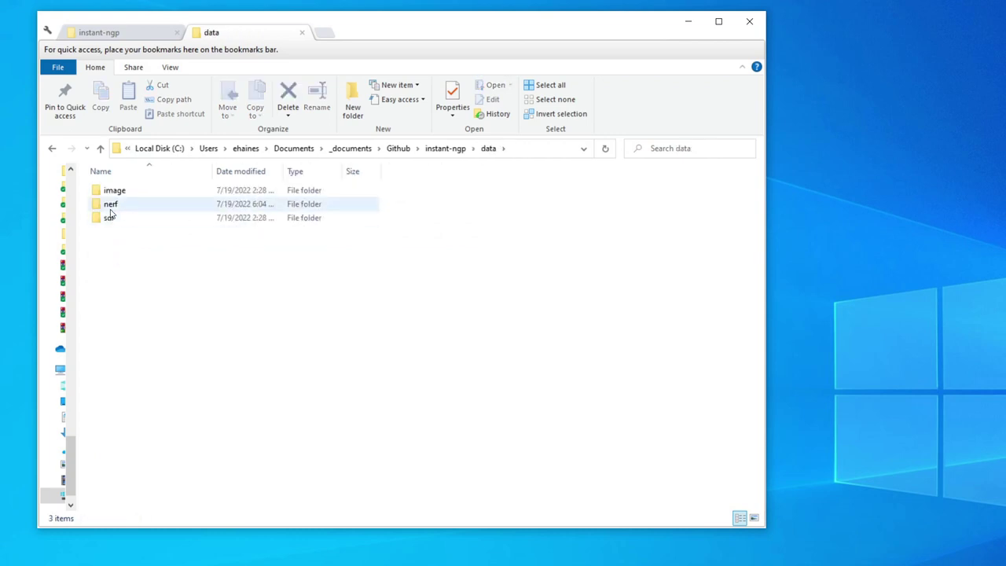
double_click(110, 207)
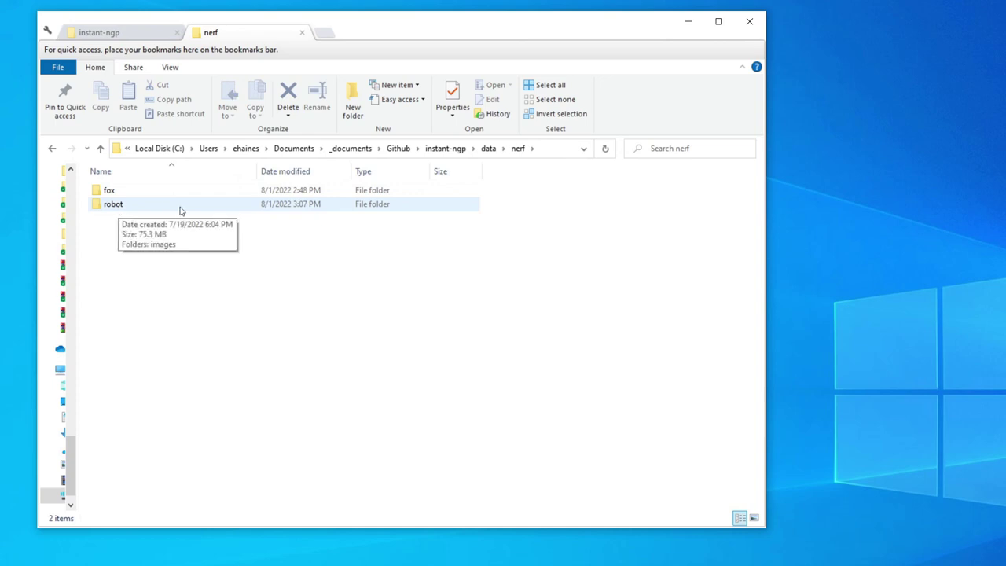
double_click(111, 209)
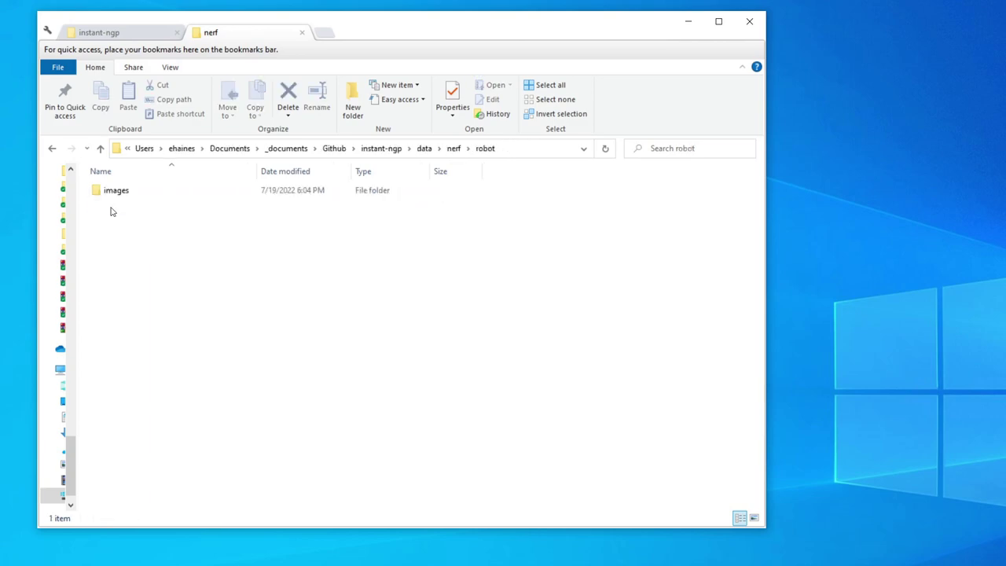
double_click(111, 199)
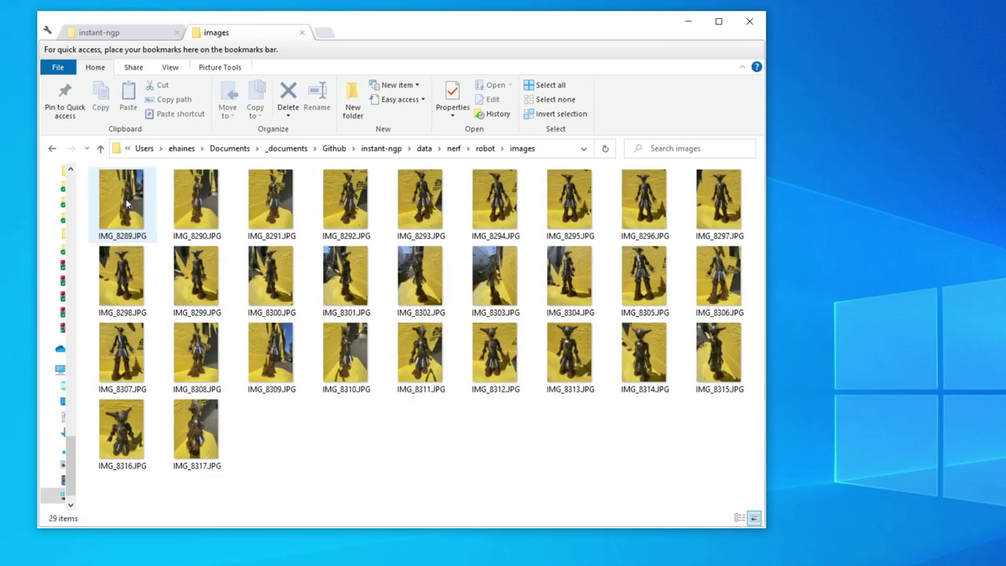
double_click(126, 198)
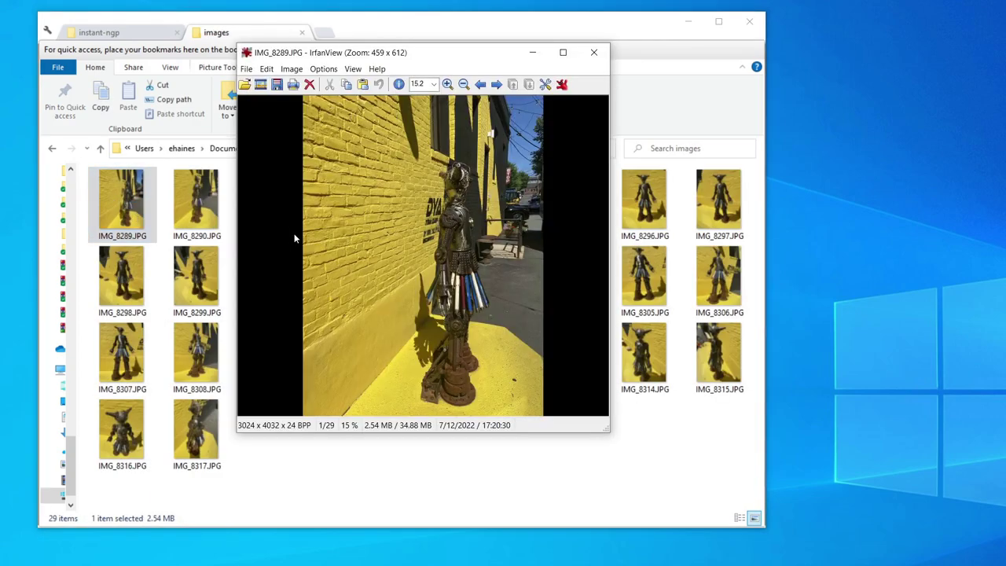
scroll(294, 232, "down", 9)
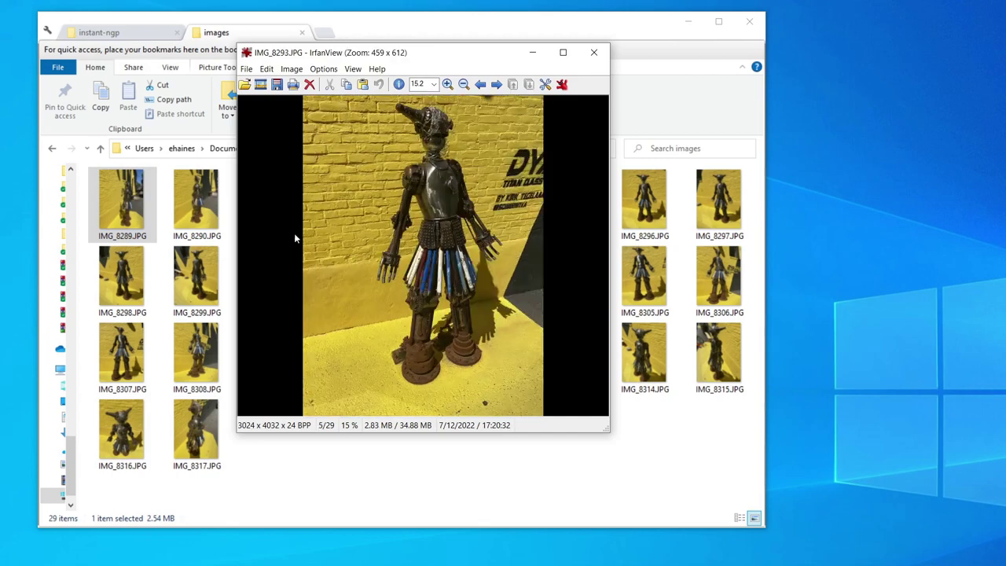
scroll(294, 236, "down", 19)
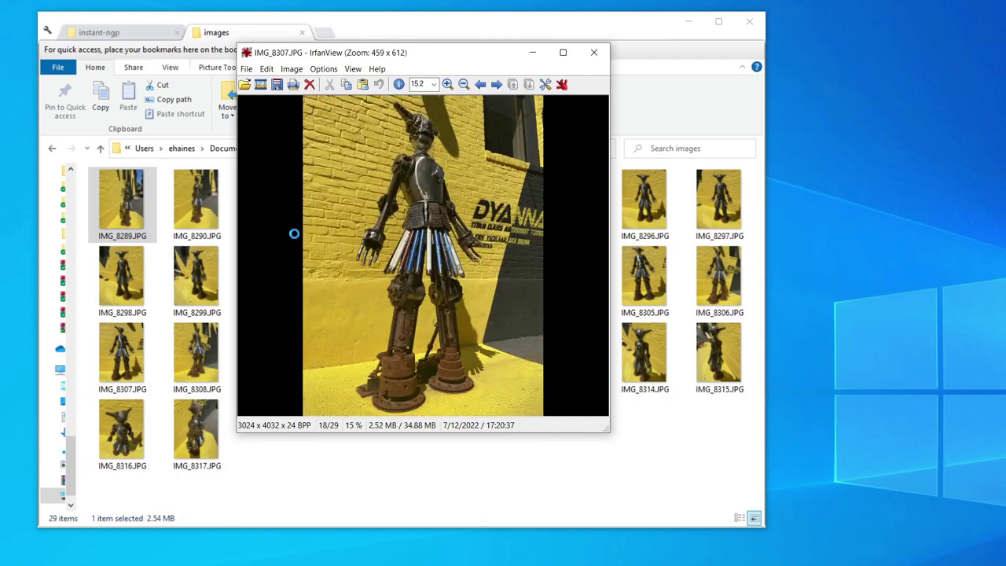
scroll(294, 233, "down", 8)
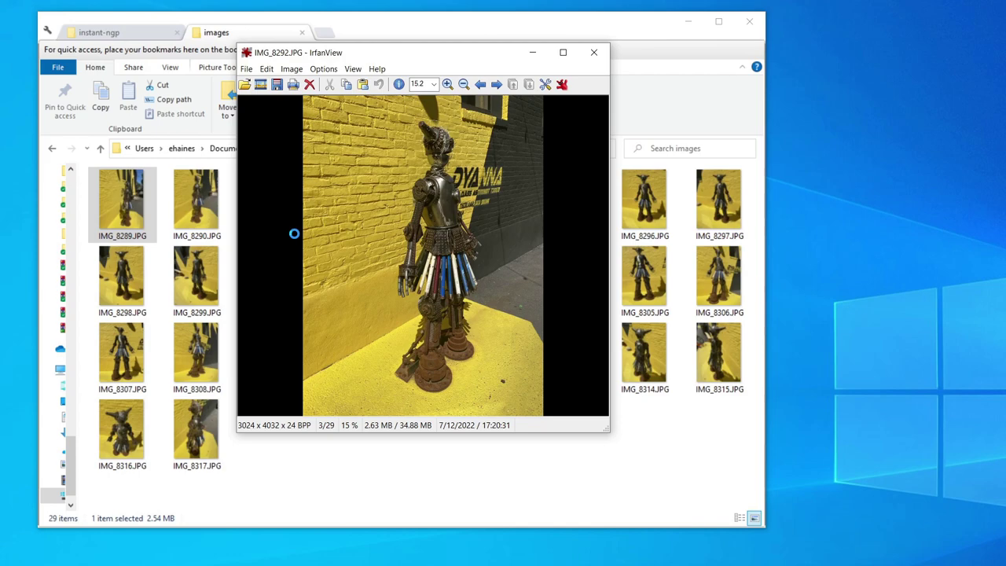
scroll(294, 233, "down", 7)
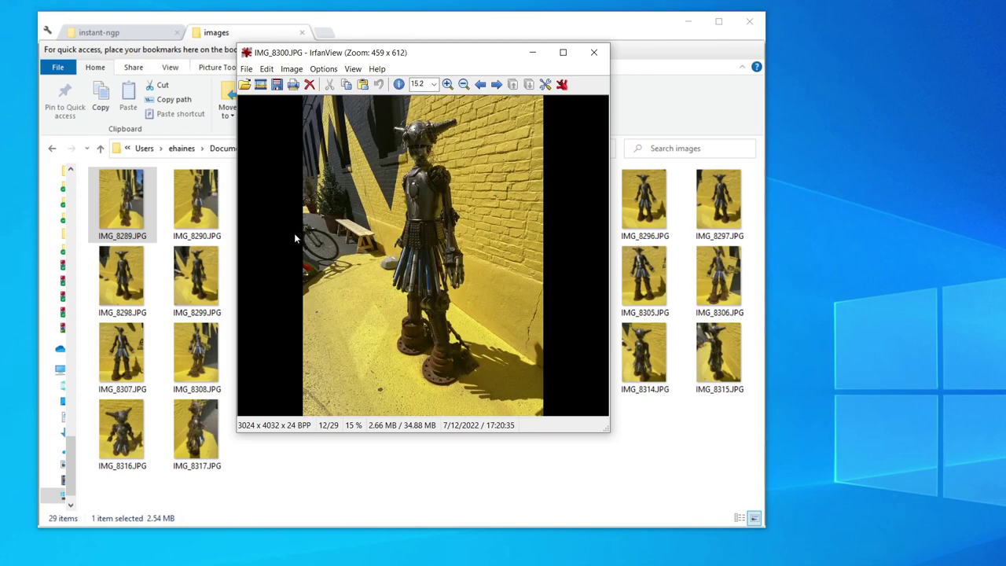
scroll(421, 213, "down", 9)
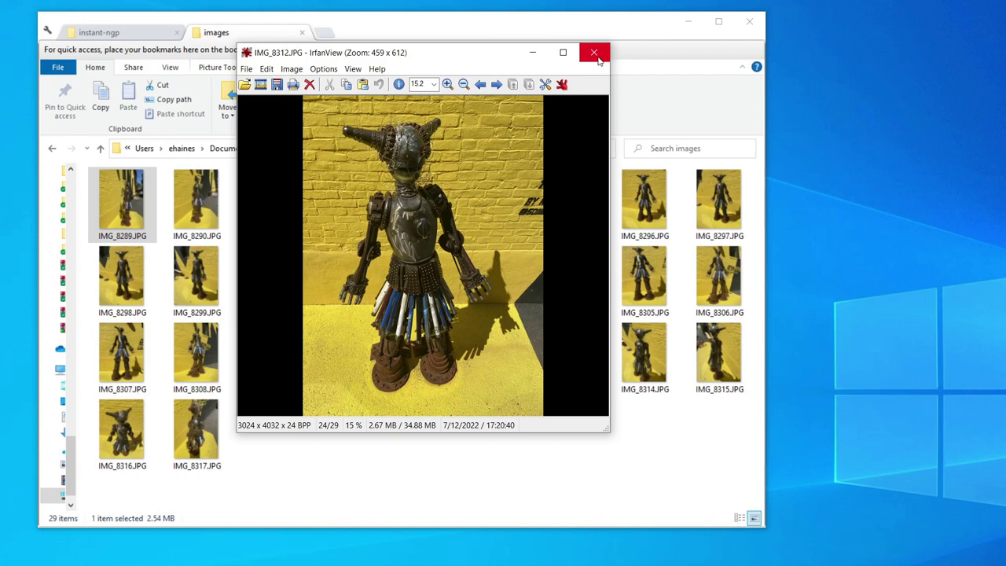
scroll(481, 214, "down", 6)
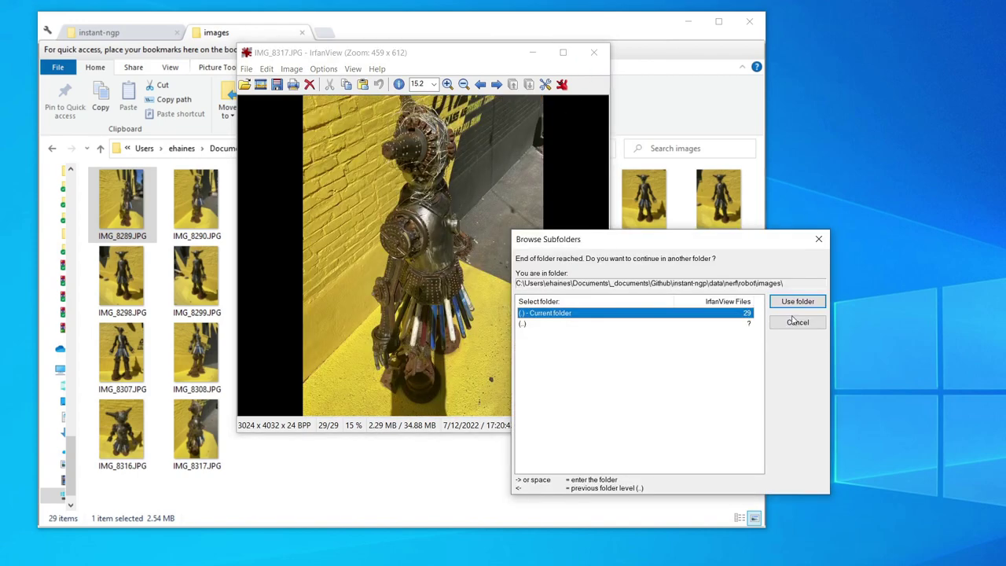
left_click(797, 323)
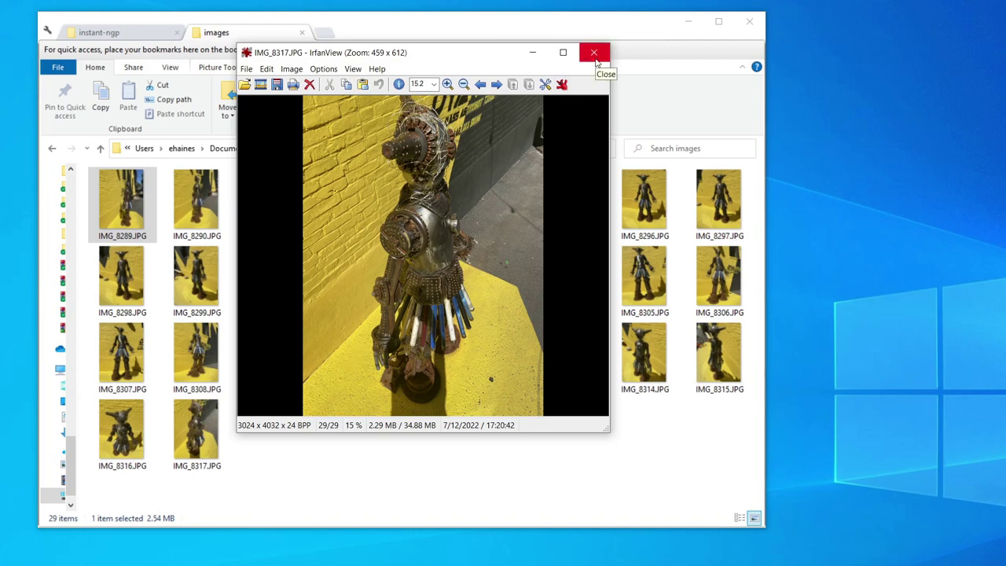
left_click(594, 53)
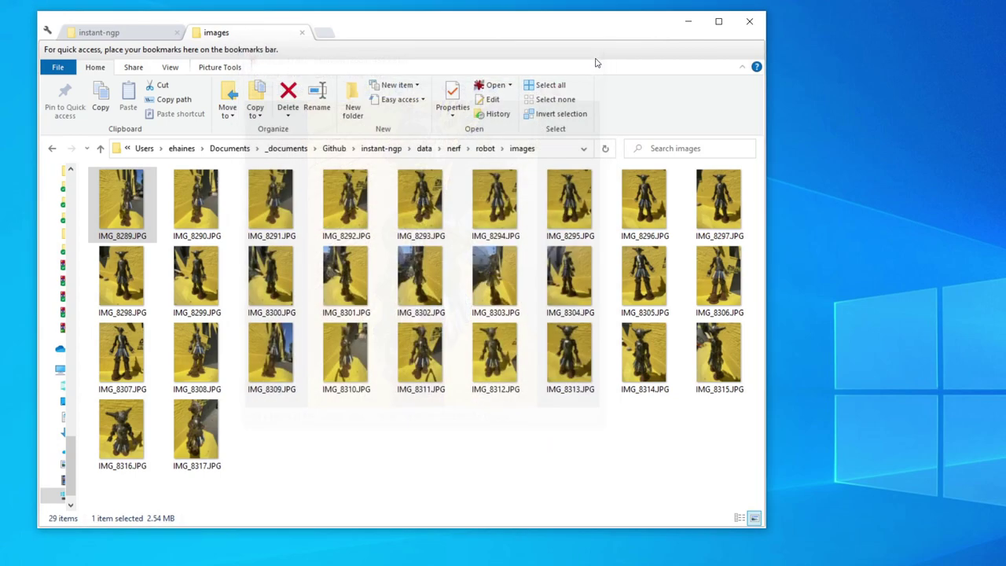
- Return Explorer to the robot folder and move the Anaconda Prompt window over the file list
left_click(486, 149)
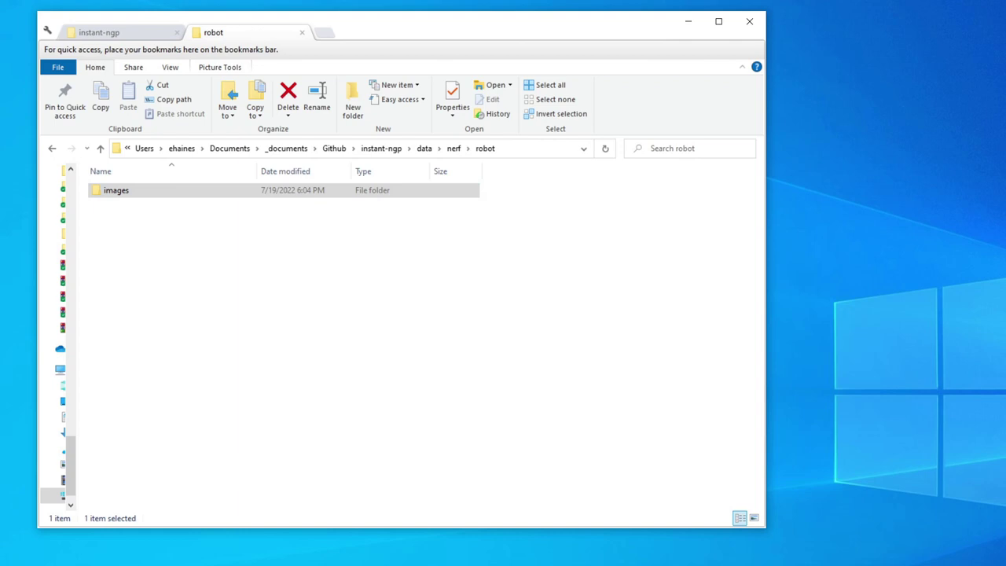
left_click_drag(8, 146, 370, 107)
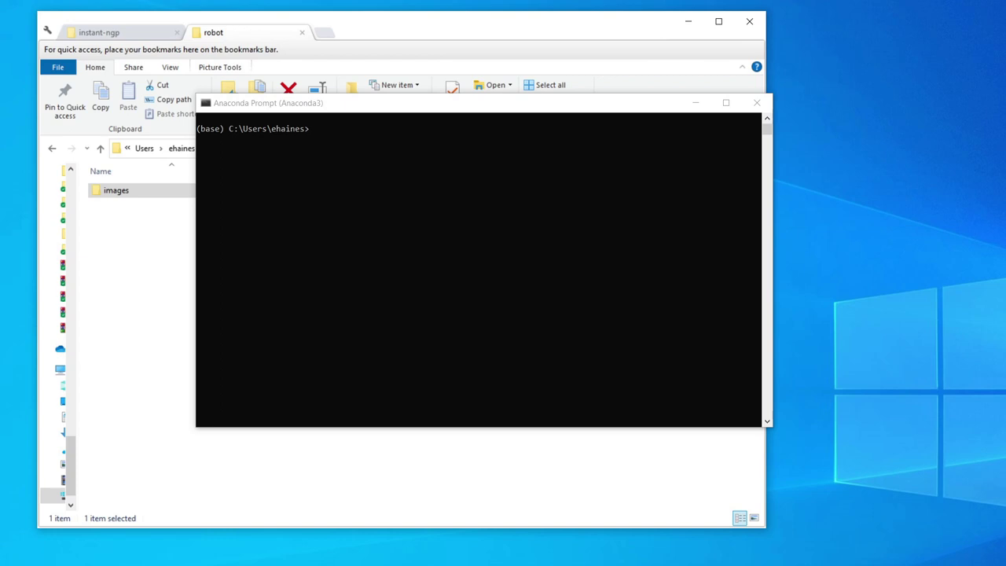
- Change the console to the instant-ngp folder and activate the ngp conda environment
left_click(319, 292)
type("cd C:\\Users\\ehaines\\Documents\\_documents\\Github\\instant-ngp")
key("Return")
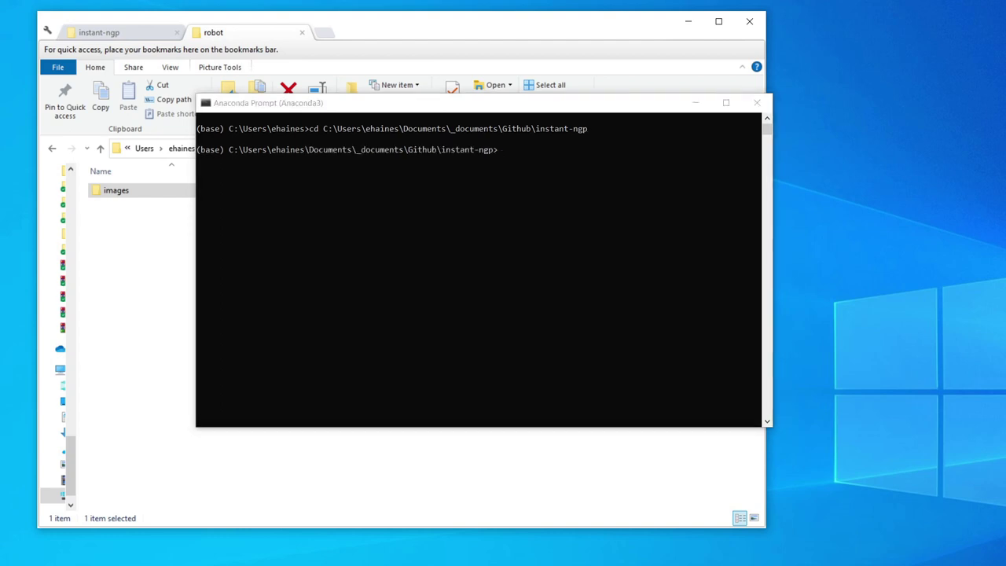
left_click(444, 313)
type("conda activate ngp")
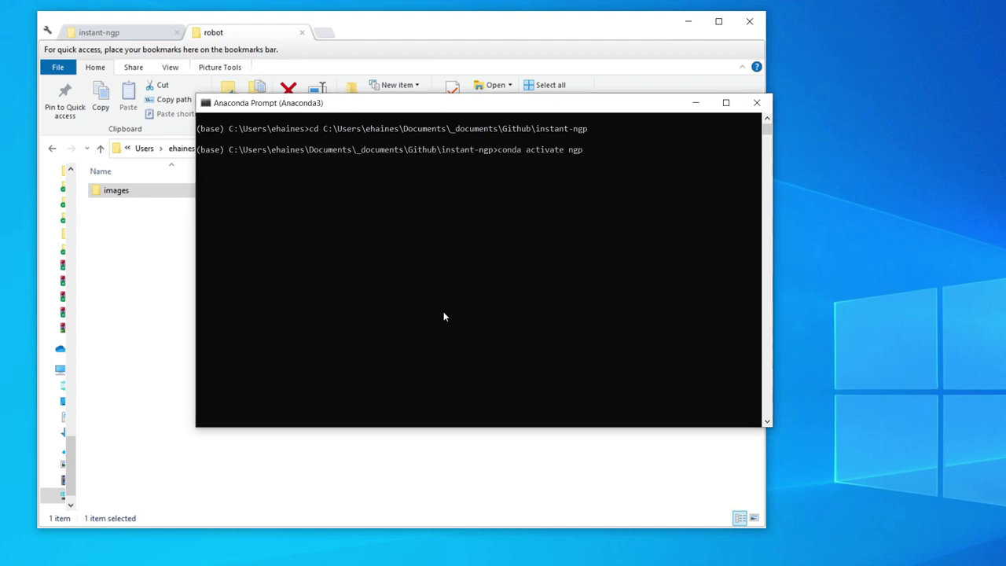
key("Return")
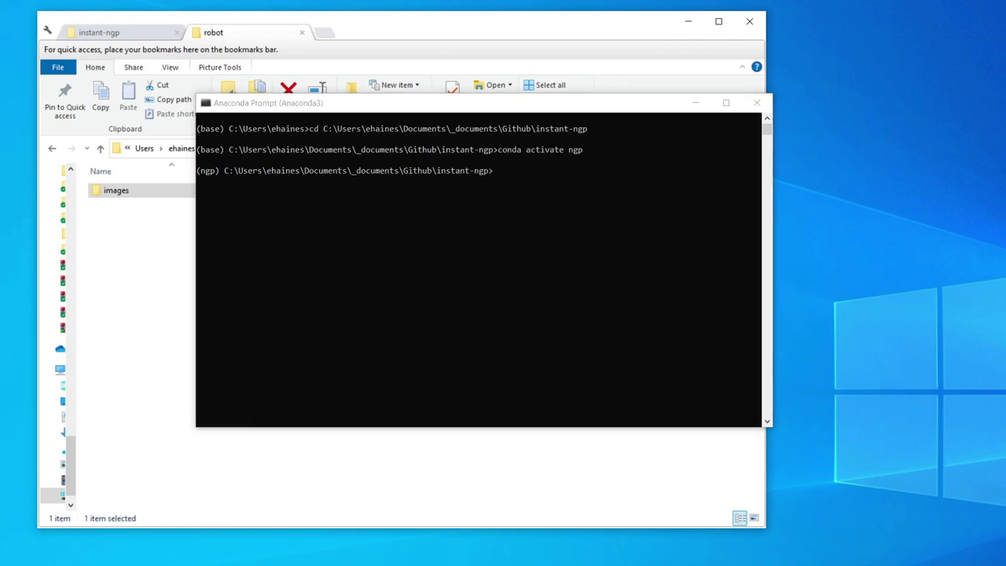
- Move into data/nerf/robot and list its contents with ls
left_click(374, 271)
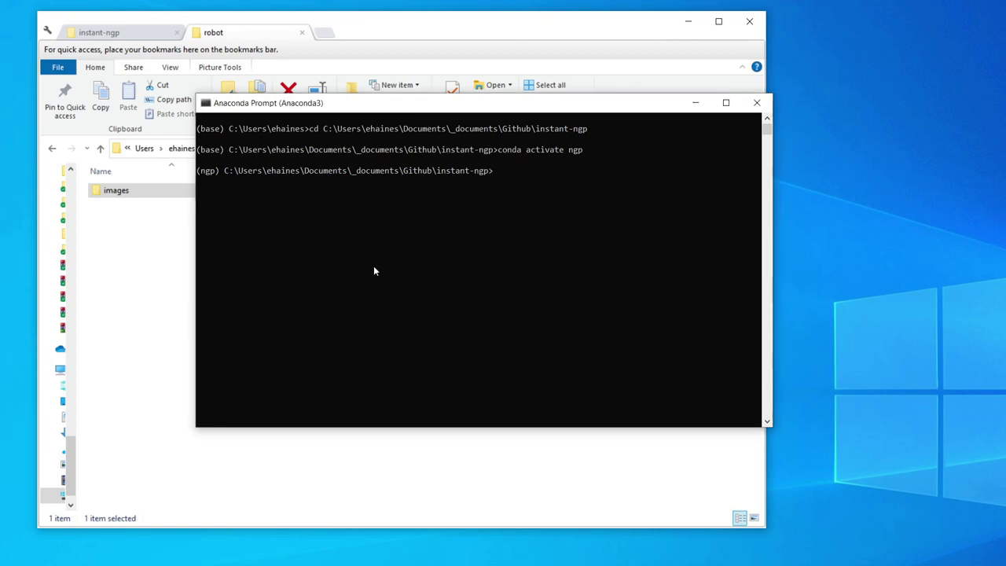
type("cd data/nerf/robot")
key("Return")
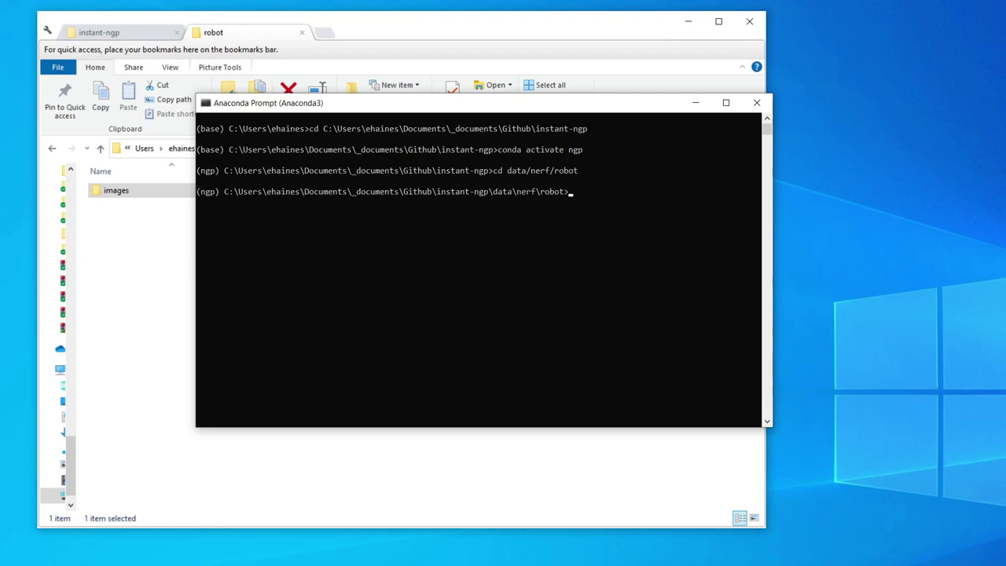
type("ls")
key("Return")
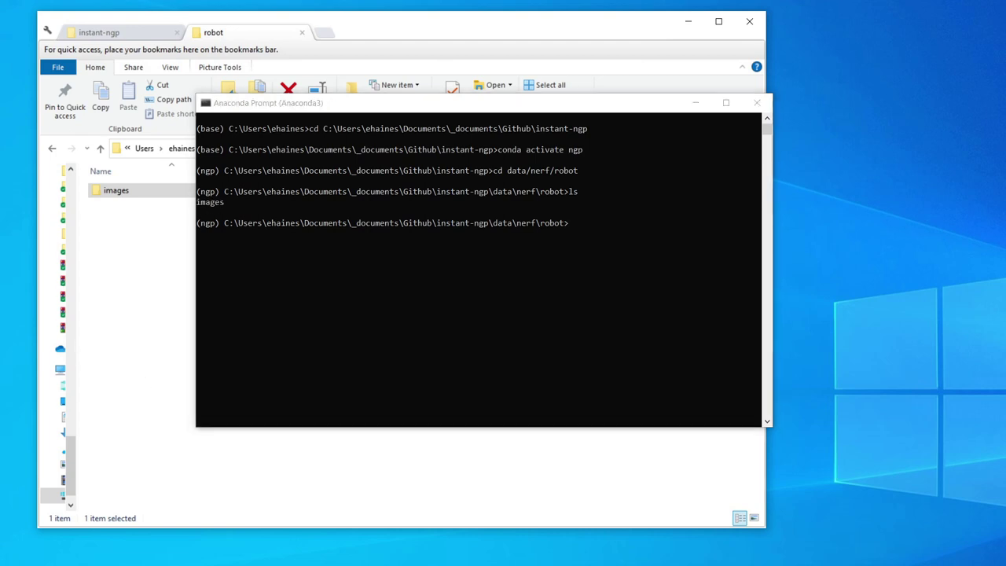
- Run colmap2nerf.py with exhaustive matching, --run_colmap and aabb_scale 16, answering Y to overwrite
left_click(343, 292)
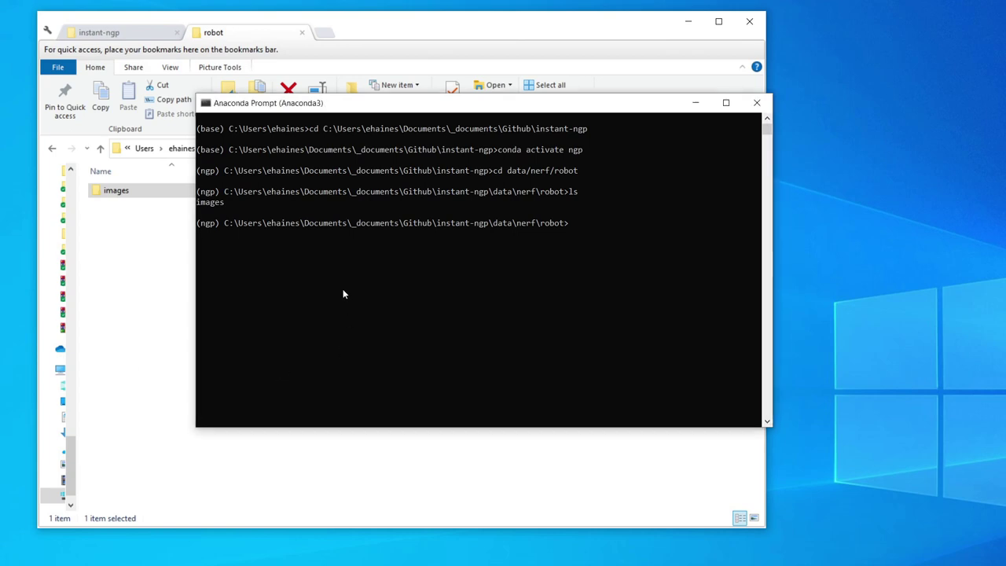
type("python C:\\Users\\ehaines\\Documents\\_documents\\Github\\instant-ngp\\scripts\\colmap2nerf.py --colmap_matcher exhaustive --run_colmap --aabb_scale 16")
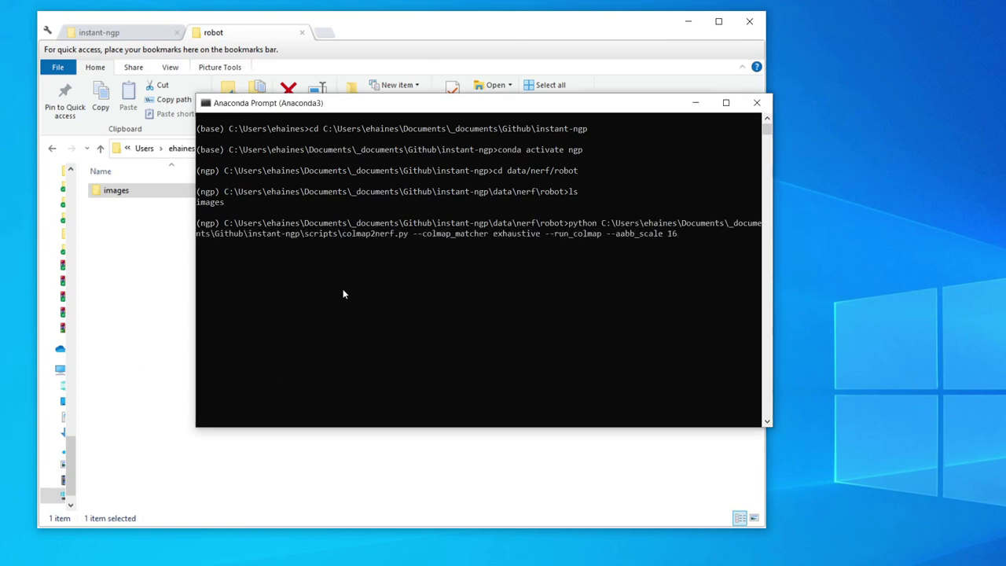
key("Return")
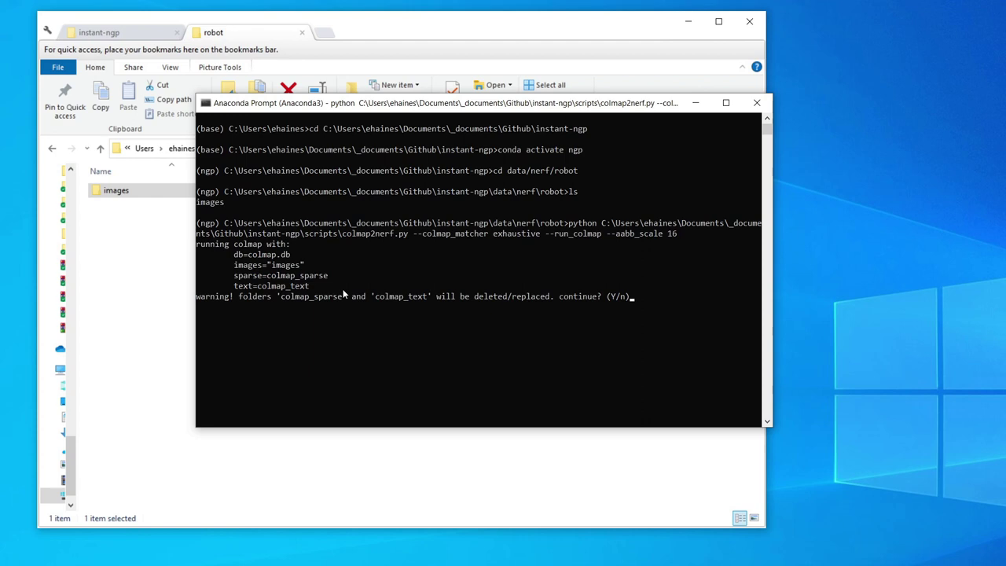
type("Y")
key("Return")
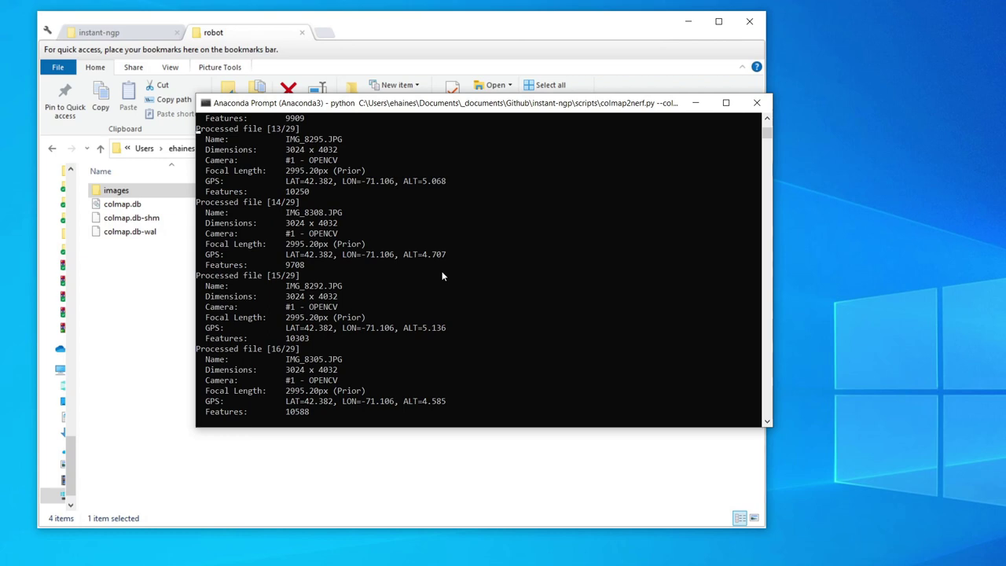
- View IMG_8289 in IrfanView, browse a few photos, and open Batch Conversion
left_click(124, 195)
double_click(126, 198)
double_click(126, 198)
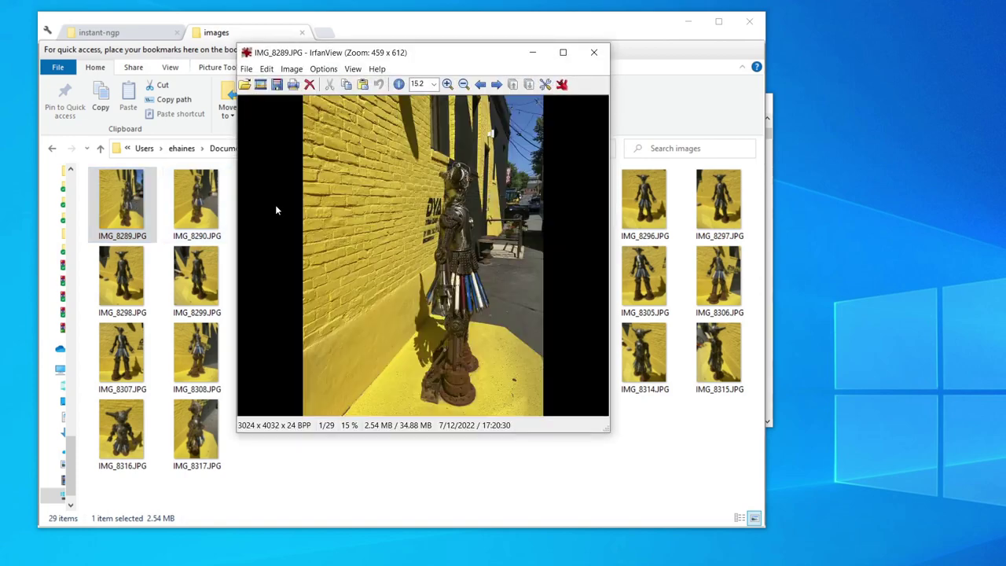
scroll(346, 256, "down", 9)
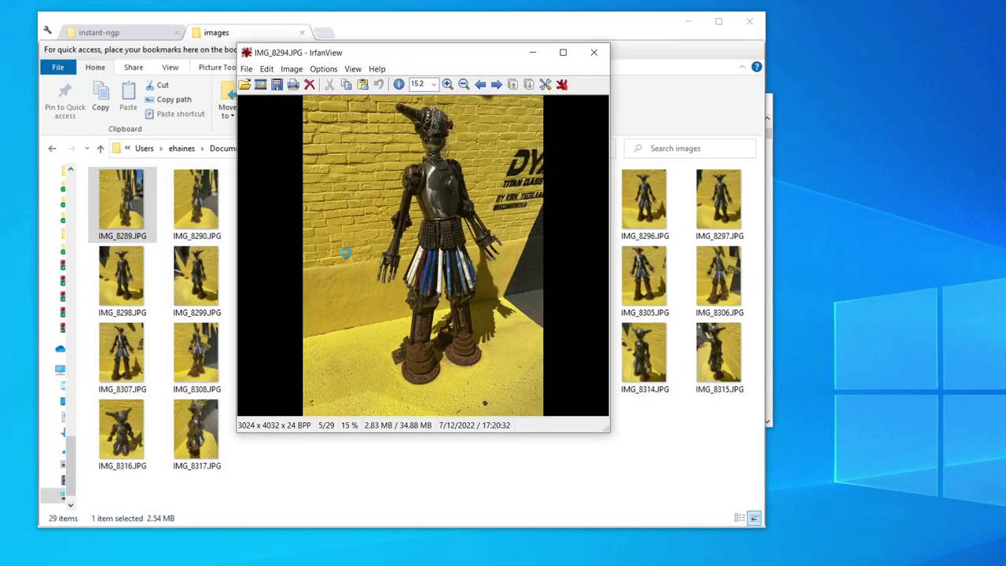
scroll(346, 252, "down", 4)
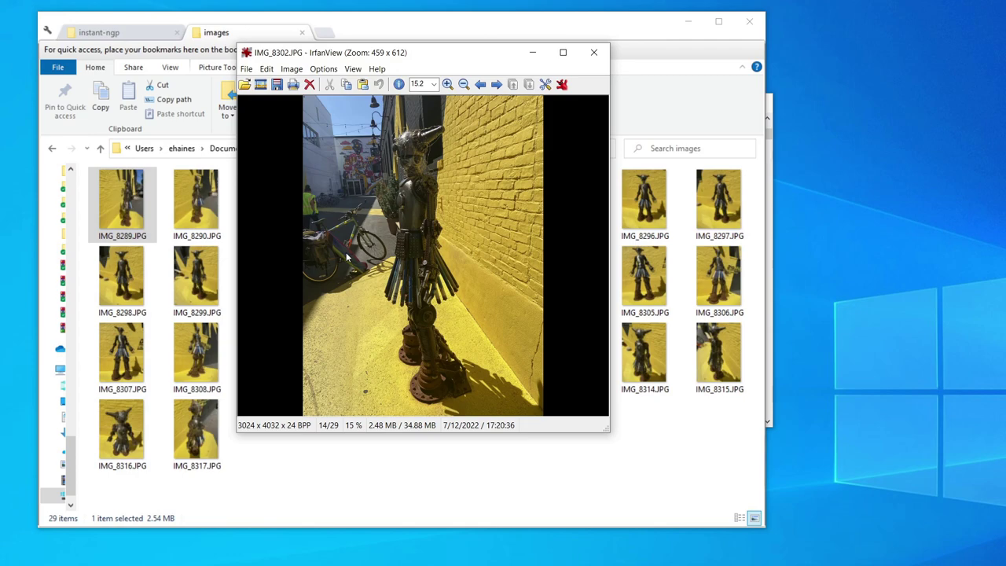
key("b")
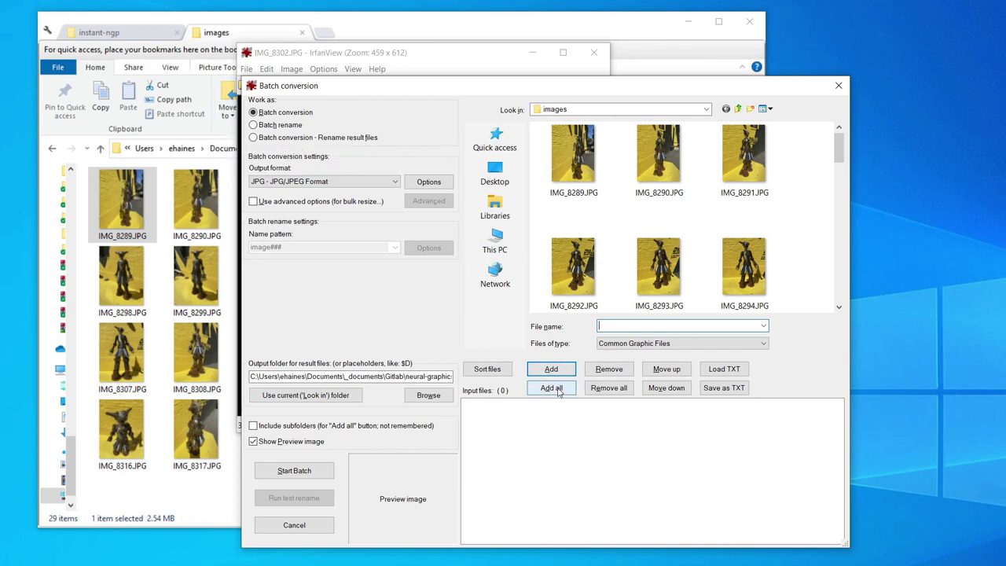
- Add all 29 images, clear the output folder path, then close Batch conversion without converting
left_click(553, 388)
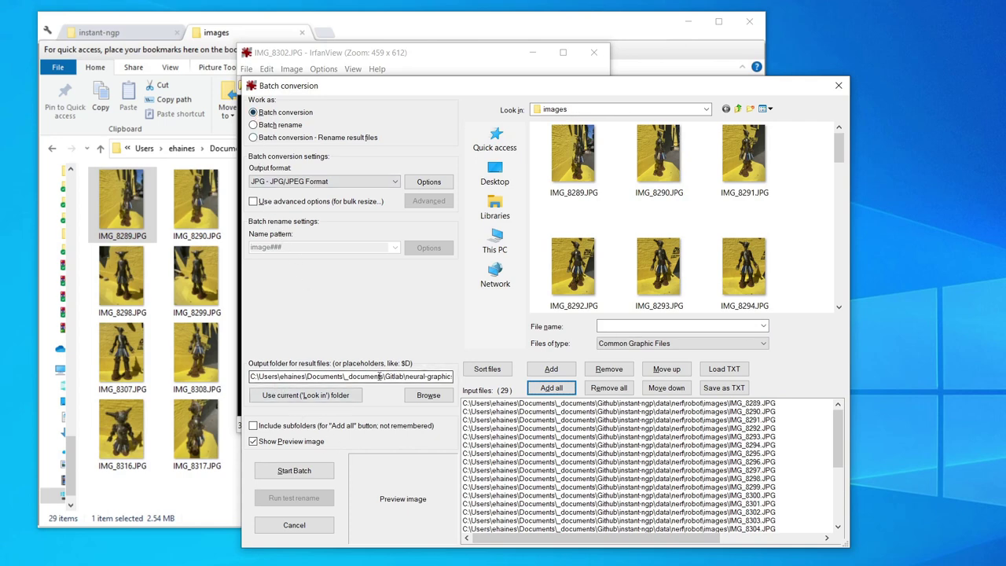
left_click_drag(378, 376, 466, 375)
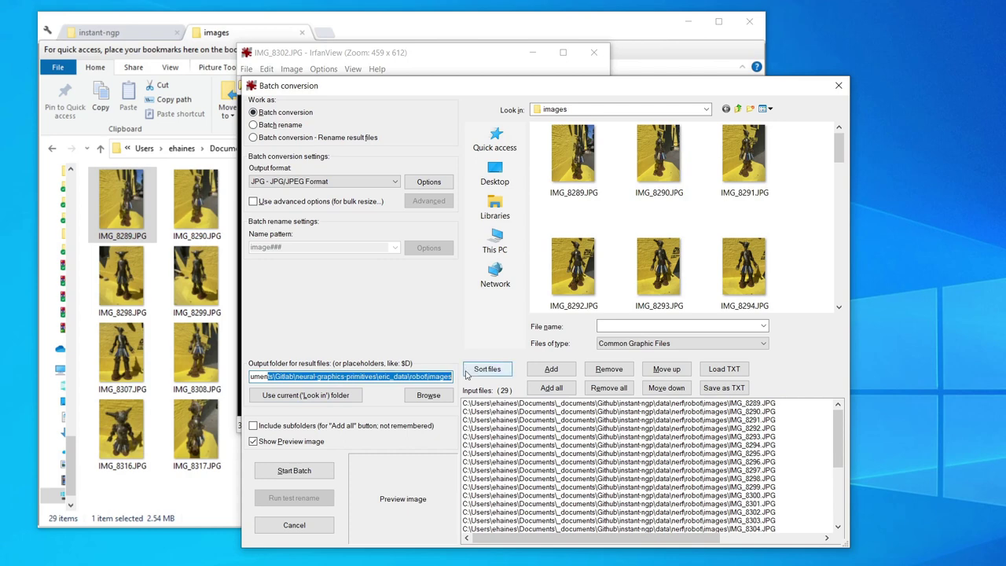
key("BackSpace")
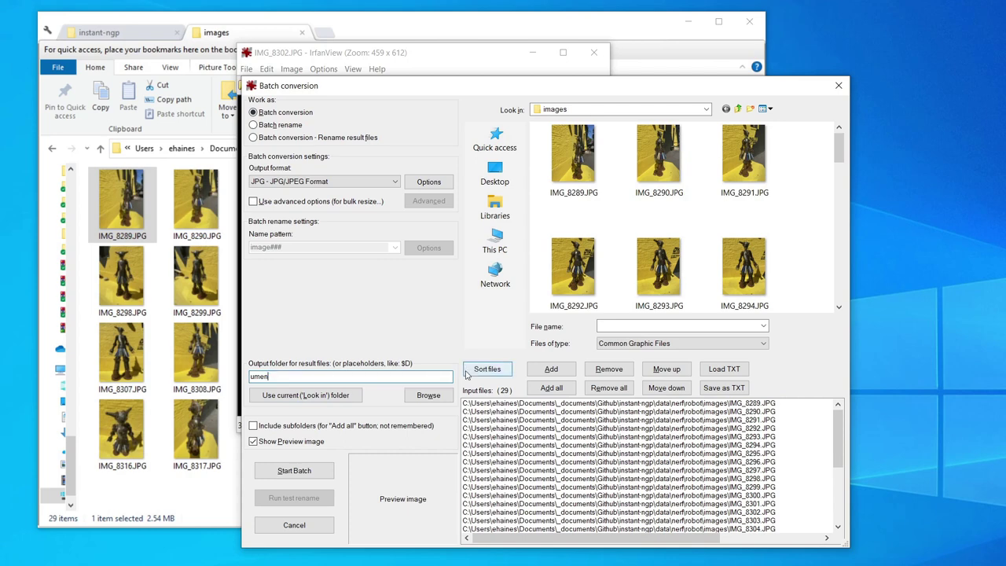
key("BackSpace")
key("BackSpace")
key("BackSpace")
key("BackSpace")
key("BackSpace")
key("BackSpace")
key("BackSpace")
key("BackSpace")
key("BackSpace")
key("BackSpace")
key("BackSpace")
key("BackSpace")
key("BackSpace")
key("BackSpace")
key("BackSpace")
key("BackSpace")
key("BackSpace")
key("BackSpace")
key("BackSpace")
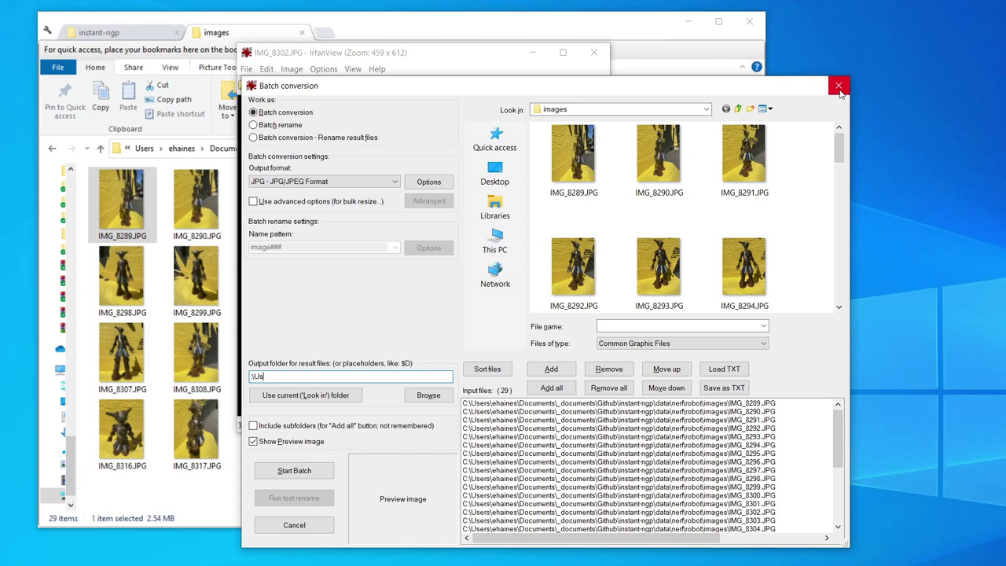
left_click(840, 86)
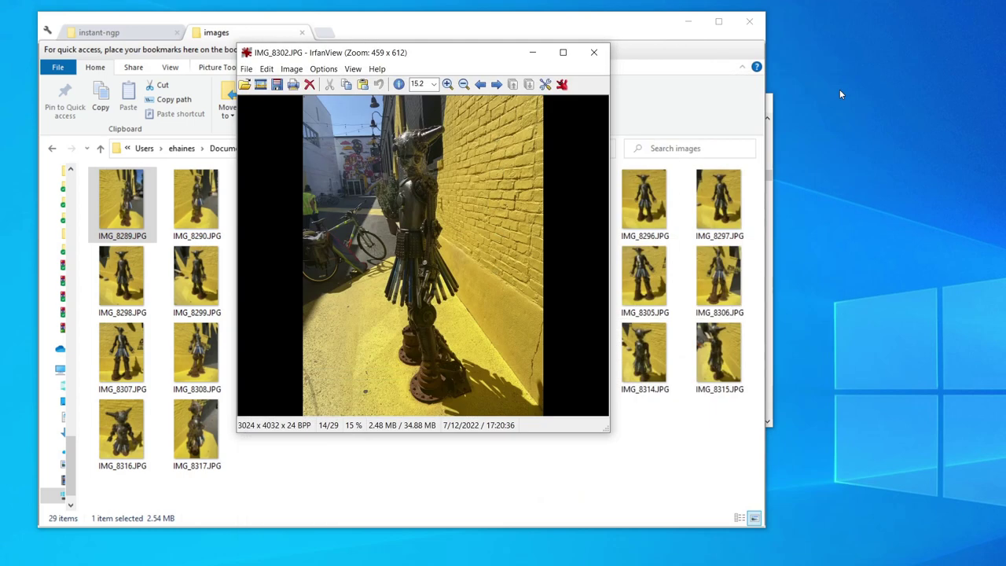
- Close IrfanView and change the console back to the instant-ngp repository folder
left_click(595, 54)
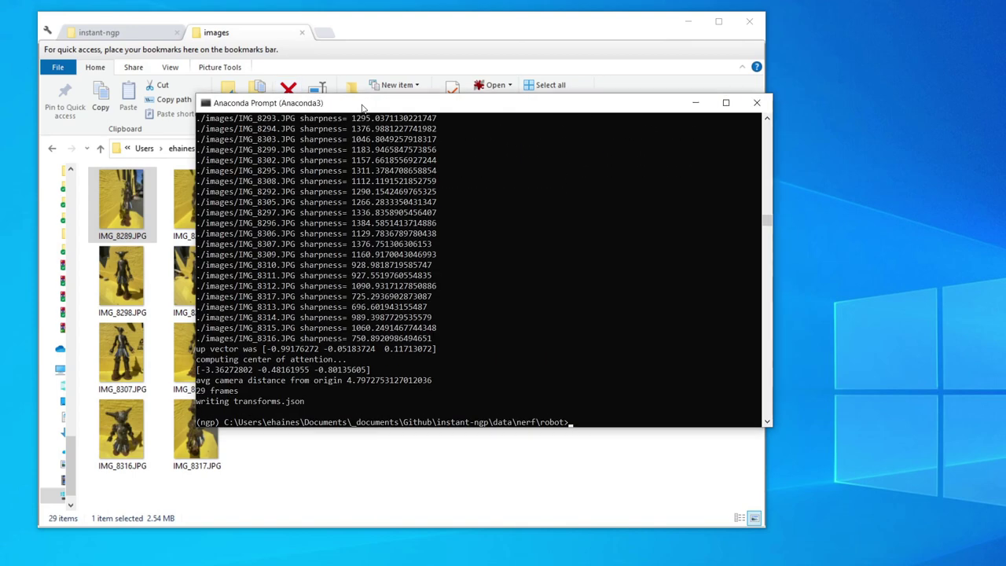
type("cd C:\\Users\\ehaines\\Documents\\_documents\\Github\\instant-ngp")
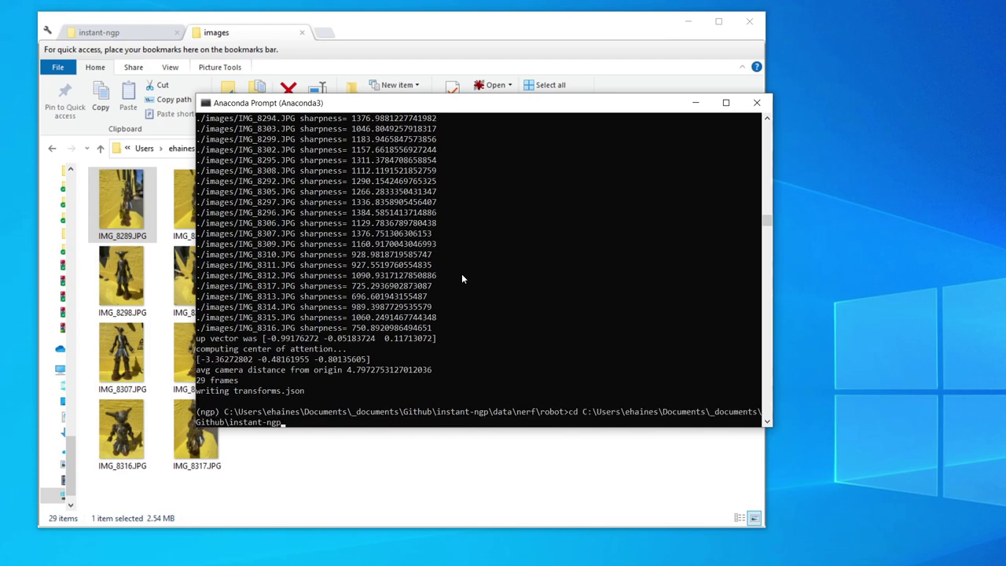
key("Return")
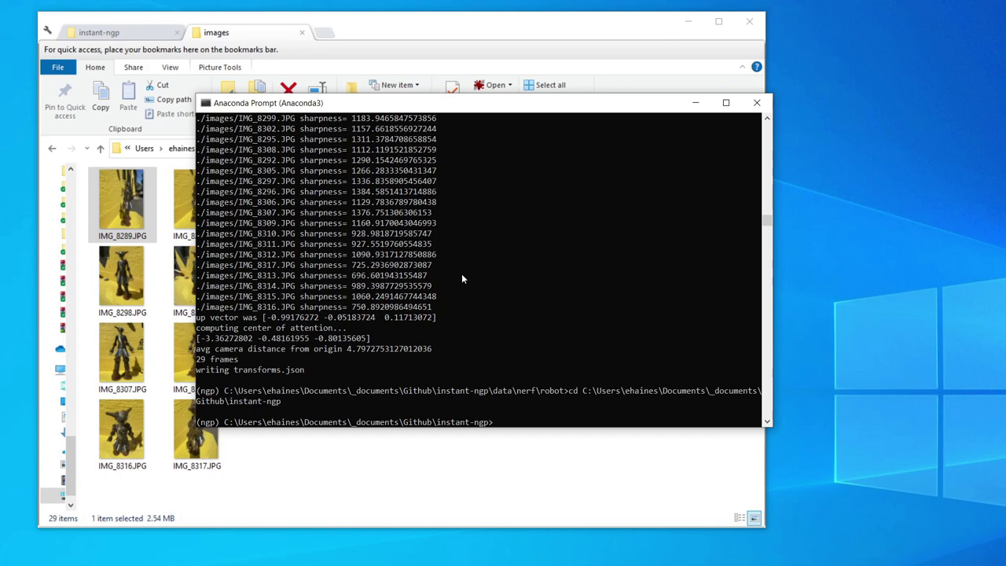
- Check the robot folder for transforms.json and the COLMAP outputs, then return to Anaconda Prompt
left_click(246, 40)
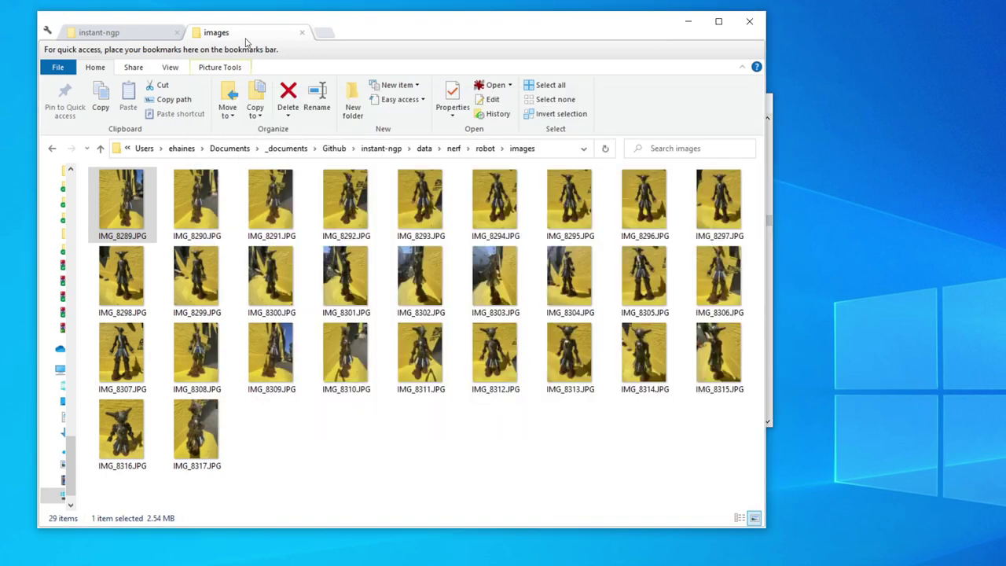
left_click(485, 148)
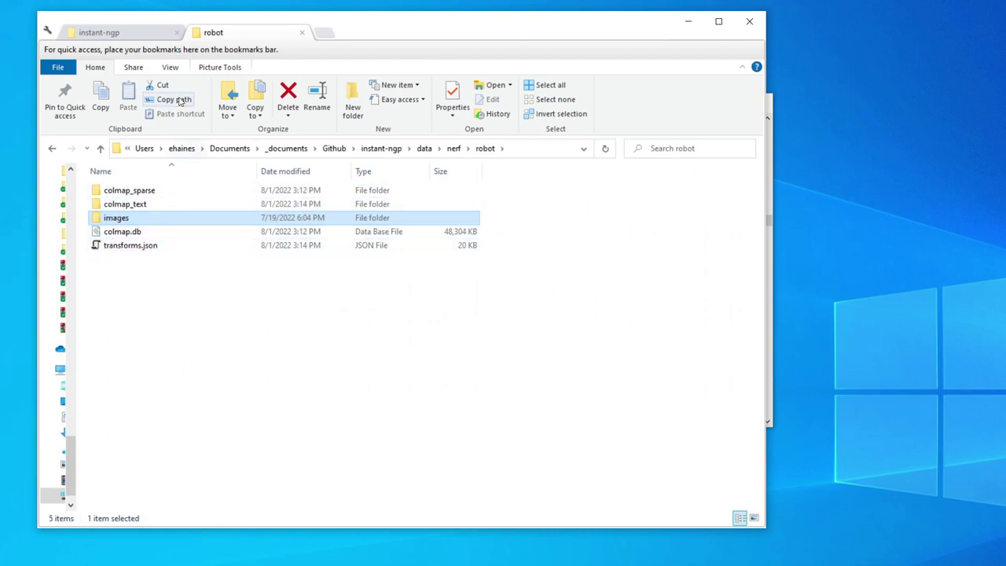
key("alt+Tab")
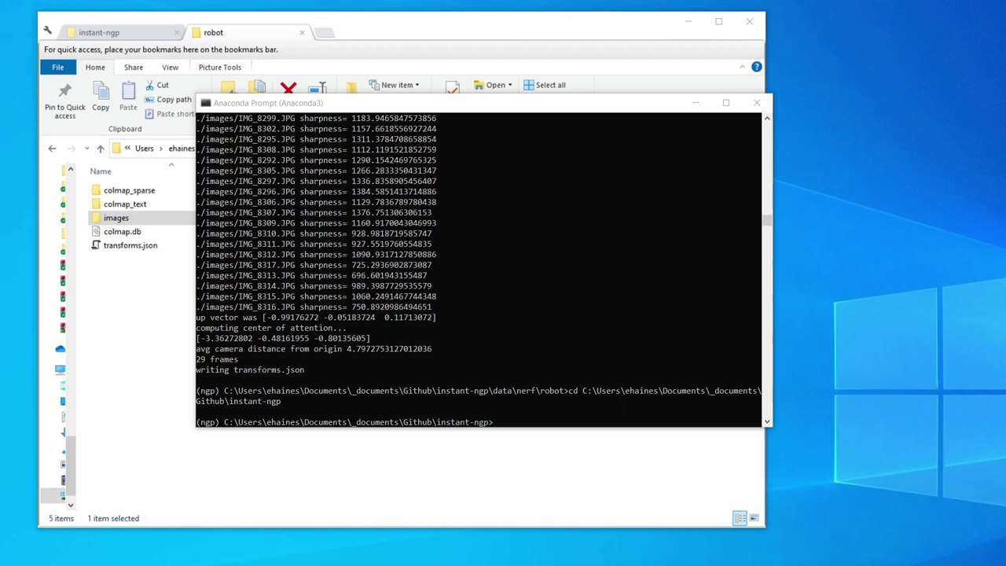
- Launch .\build\testbed --scene data/nerf/robot and reposition the testbed window
left_click(307, 304)
type(".\\build\\testbed --scene data/nerf/robot")
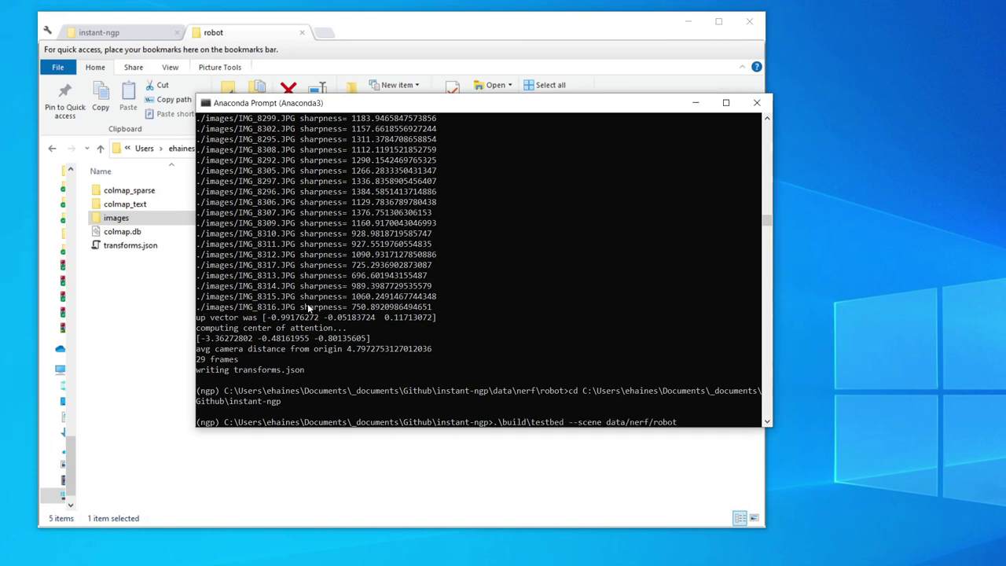
key("Return")
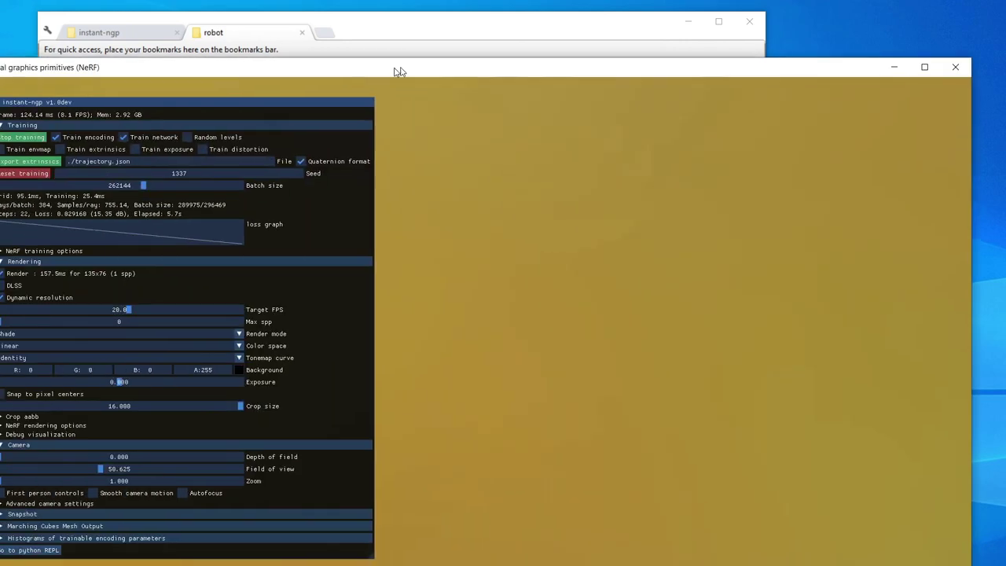
left_click_drag(398, 69, 453, 19)
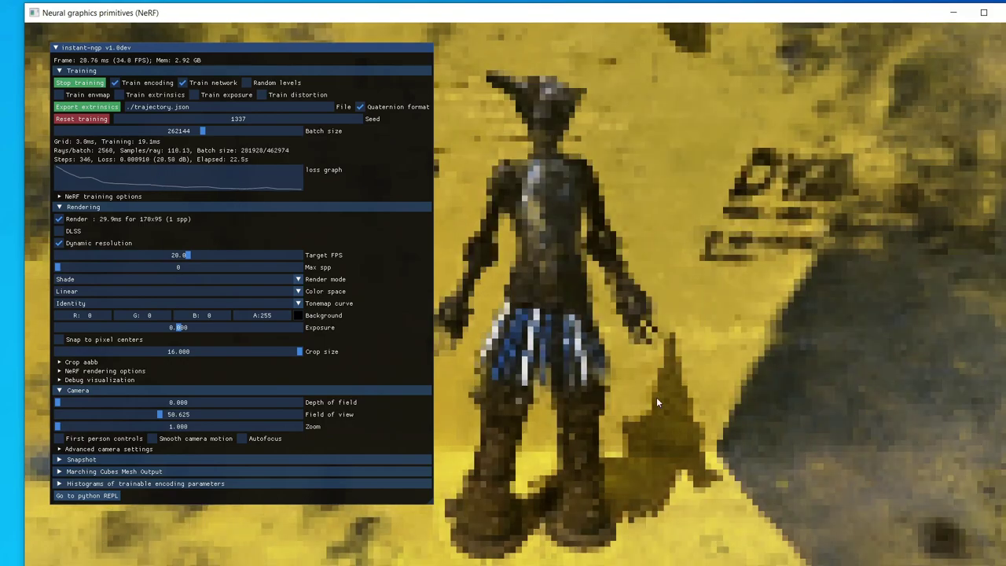
- Orbit and zoom to a three-quarter view of the robot, then uncover the camera path window
mouse_move(540, 316)
left_mouse_down()
mouse_move(566, 326)
mouse_move(500, 337)
mouse_move(564, 327)
mouse_move(554, 317)
left_mouse_up()
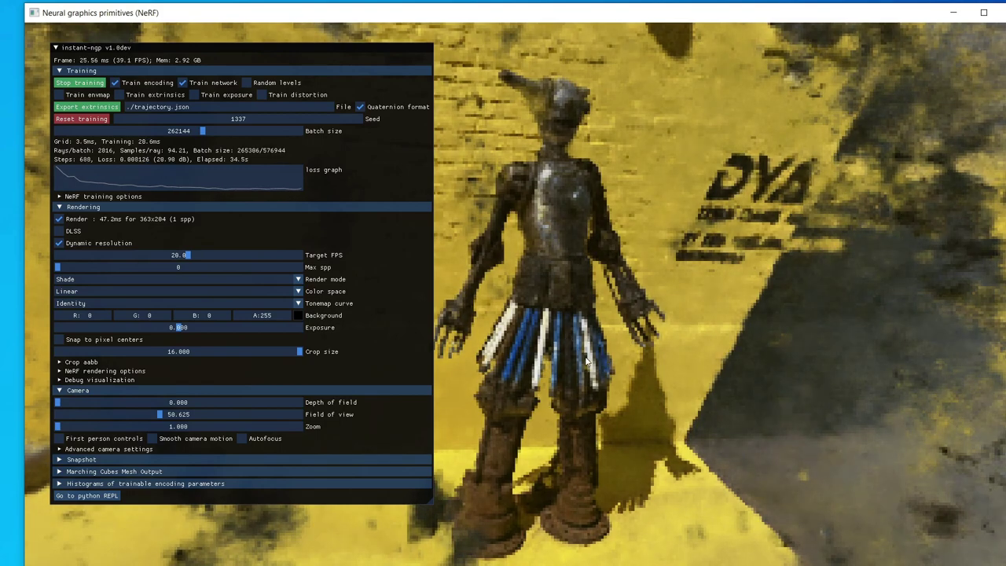
left_click_drag(592, 329, 578, 358)
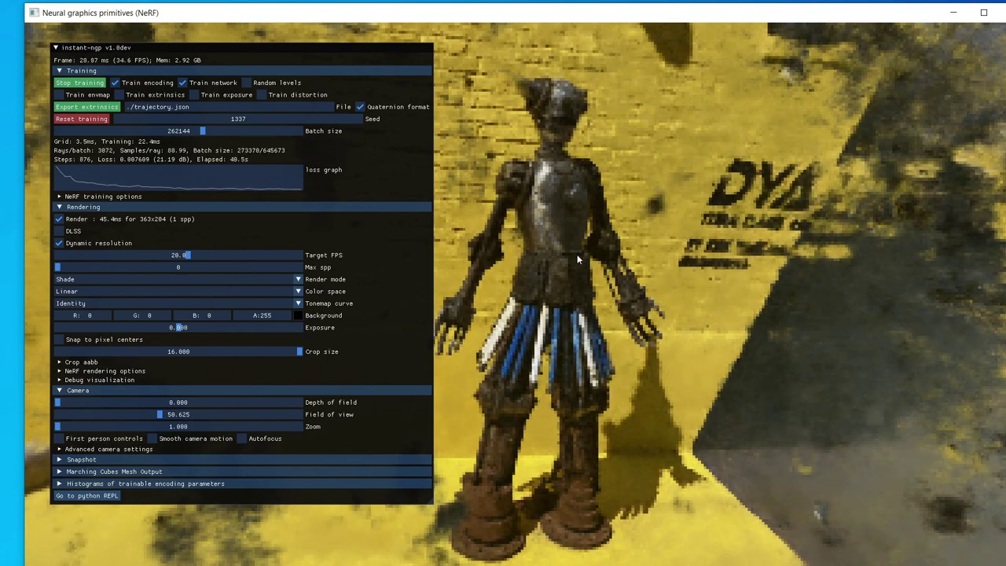
left_click_drag(577, 259, 548, 277)
scroll(560, 279, "up", 2)
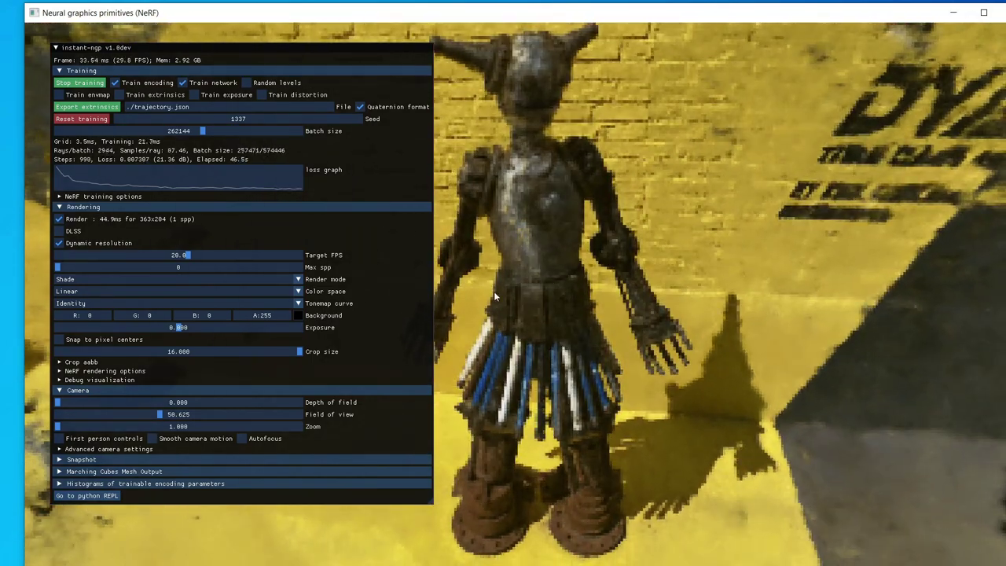
left_click_drag(464, 236, 460, 181)
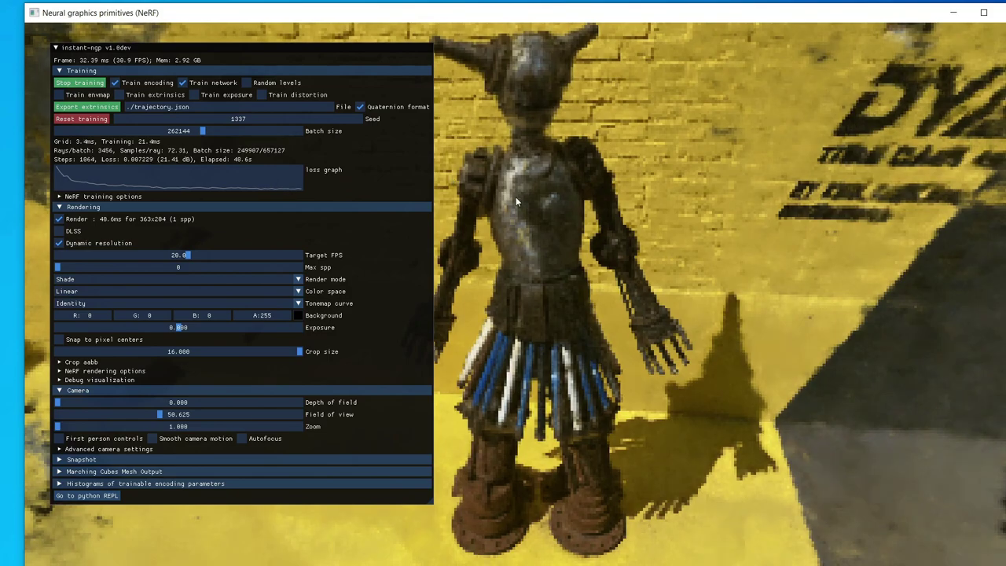
left_click_drag(516, 199, 539, 209)
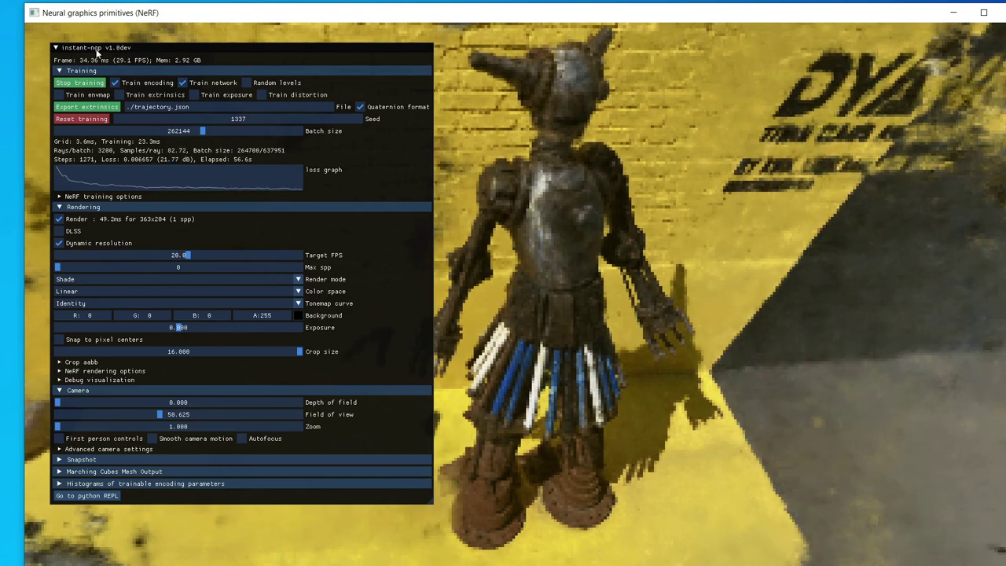
left_click_drag(97, 49, 774, 48)
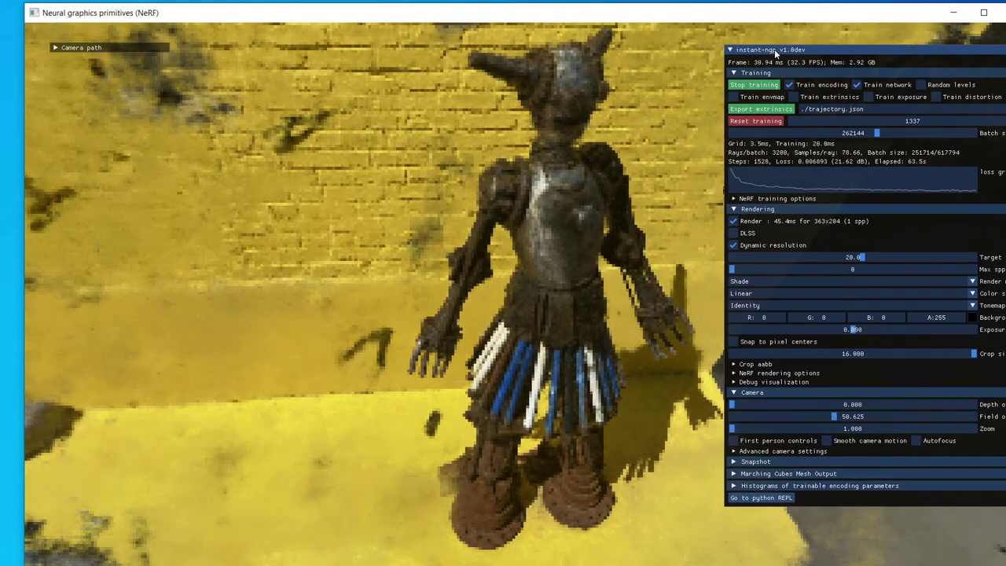
- Expand and enlarge the Camera path window showing base_cam.json, then orbit and zoom toward the robot
left_click(57, 48)
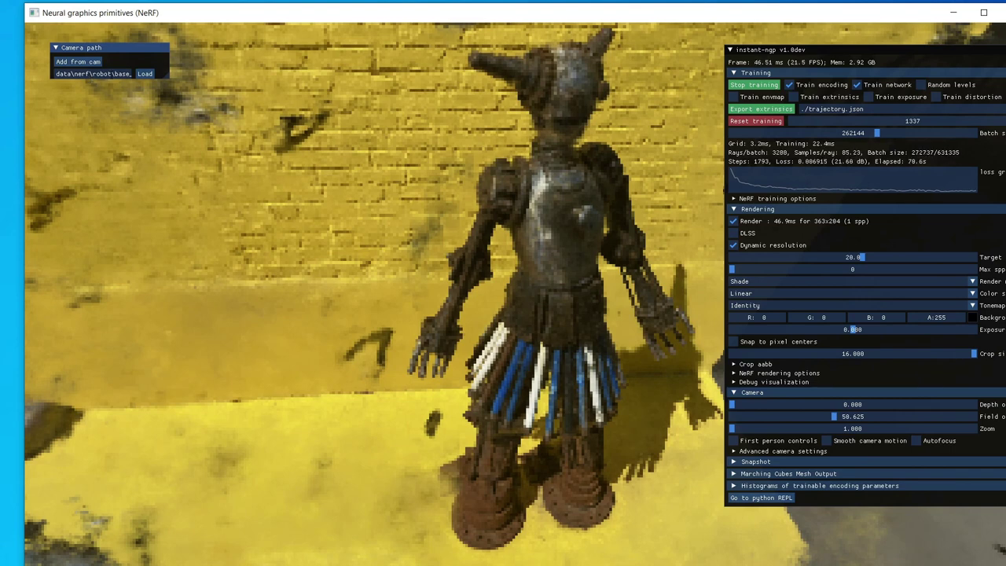
left_click_drag(168, 79, 427, 470)
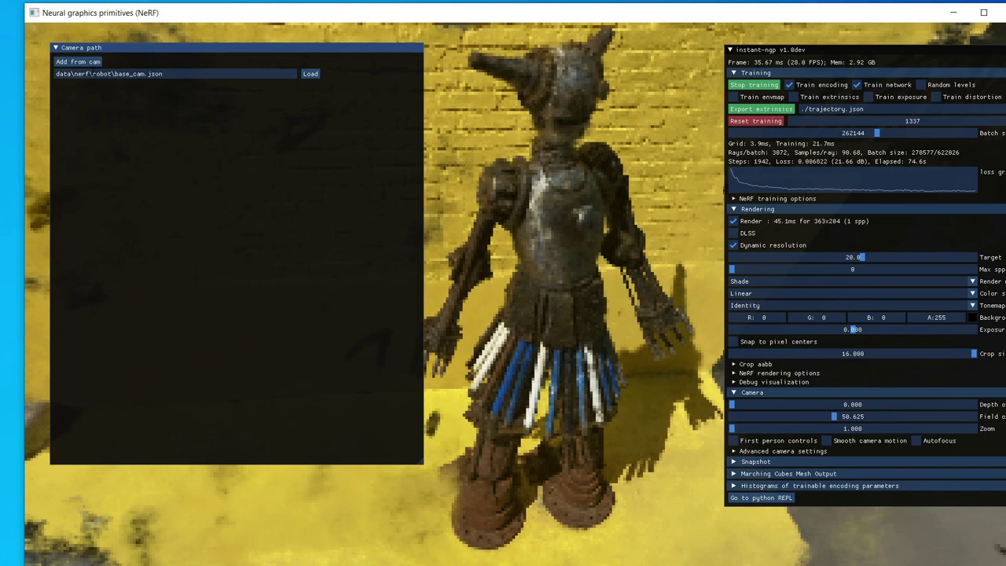
left_click_drag(467, 316, 526, 309)
left_click_drag(538, 245, 520, 299)
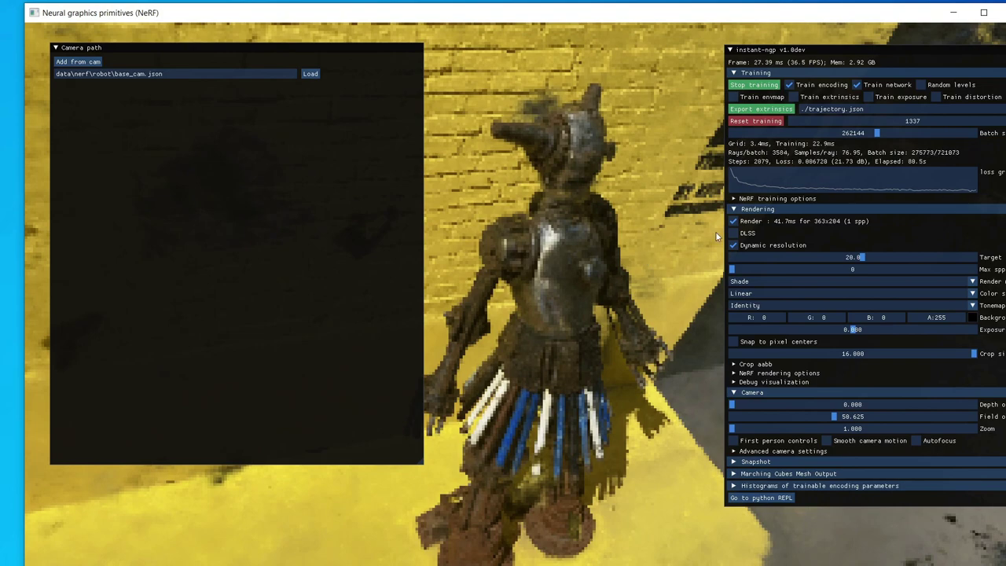
scroll(581, 247, "up", 3)
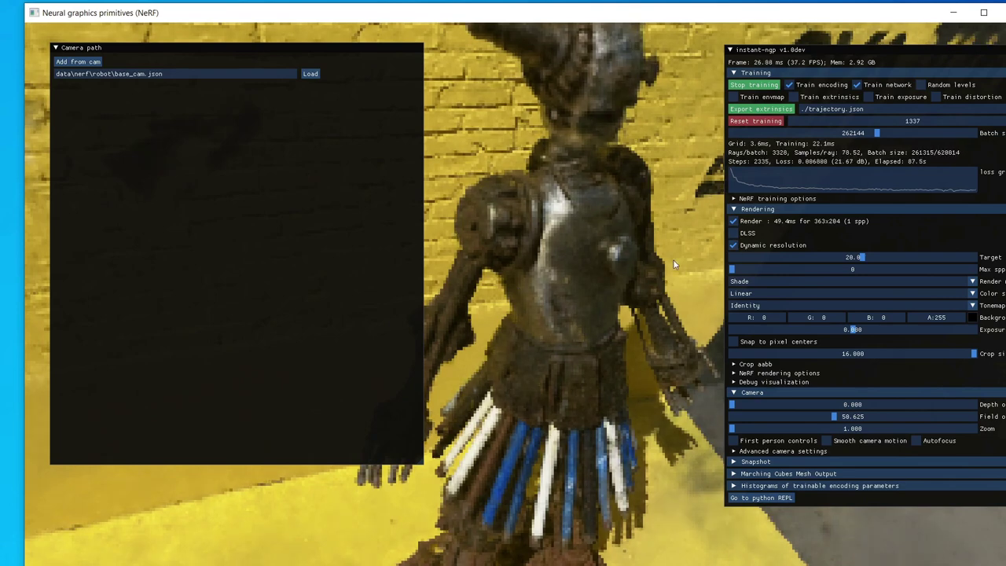
- Enable DLSS with sharpness 1.00 and orbit to look down on the robot
left_click(734, 233)
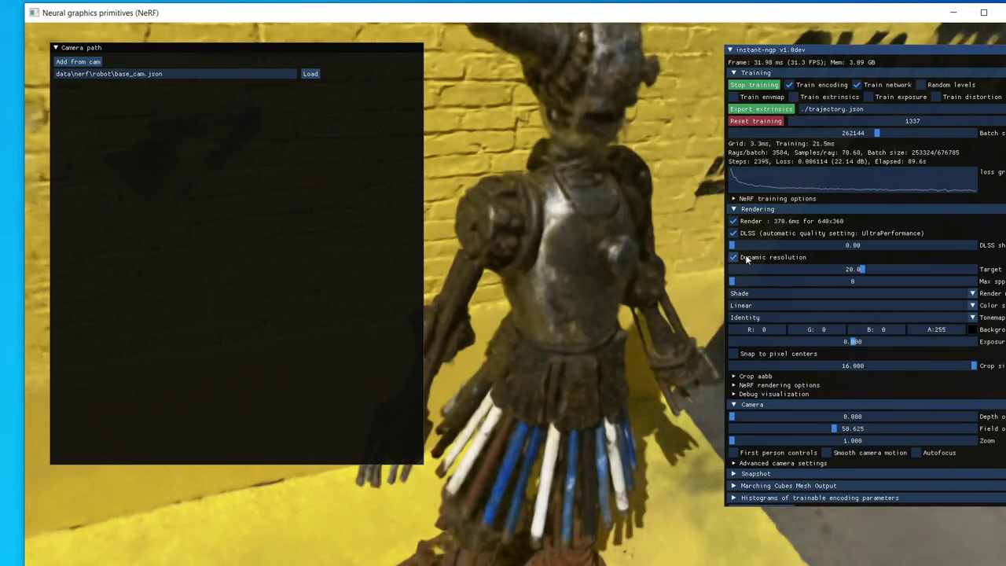
left_click_drag(734, 244, 978, 246)
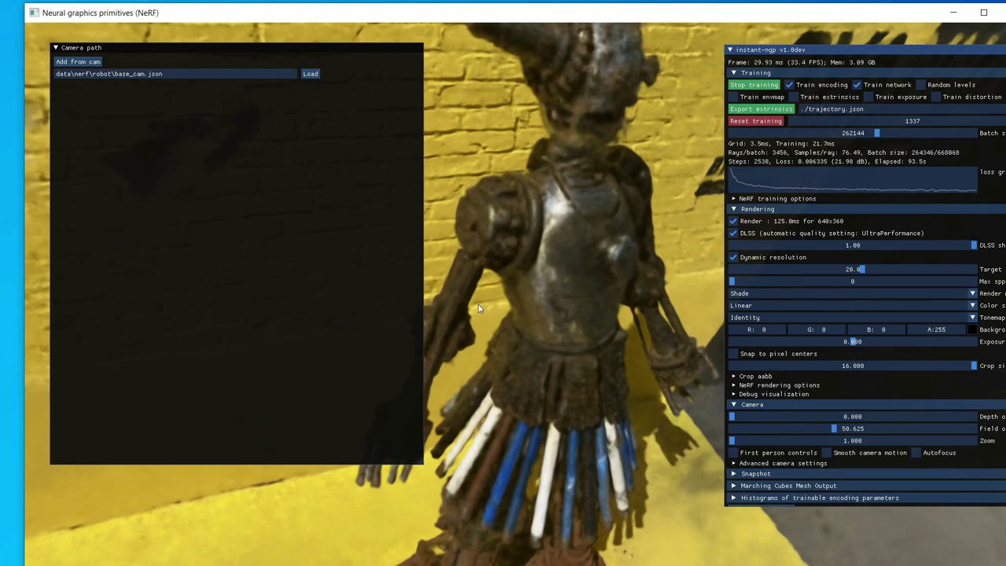
left_click_drag(509, 304, 536, 300)
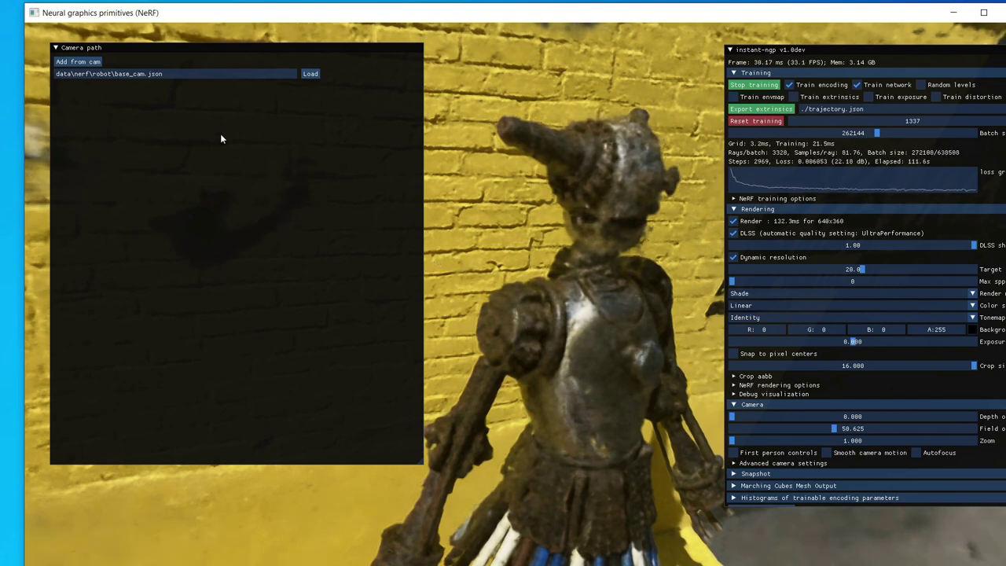
left_click_drag(565, 267, 564, 259)
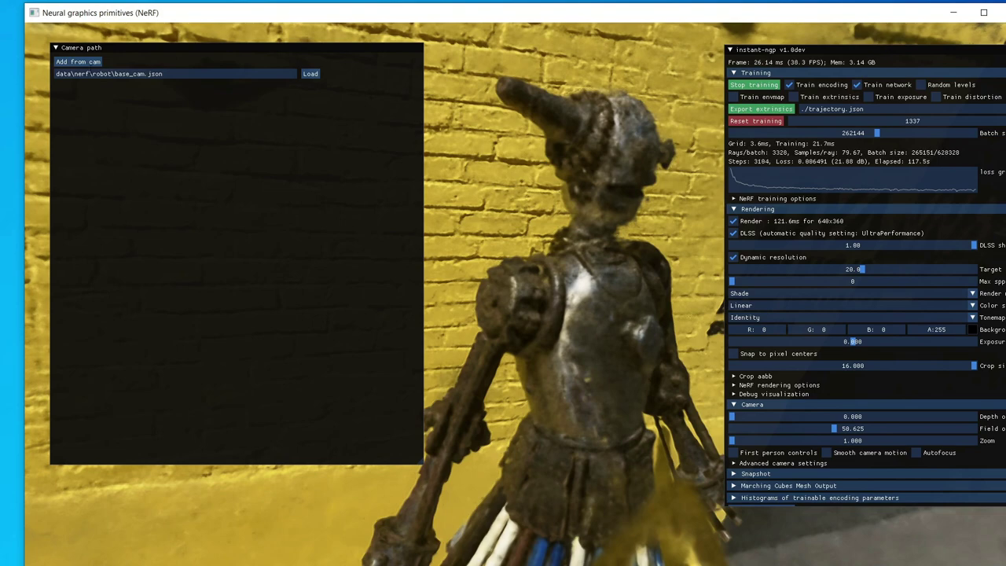
- Add the first two camera path keyframes from two different views of the robot
left_click(86, 61)
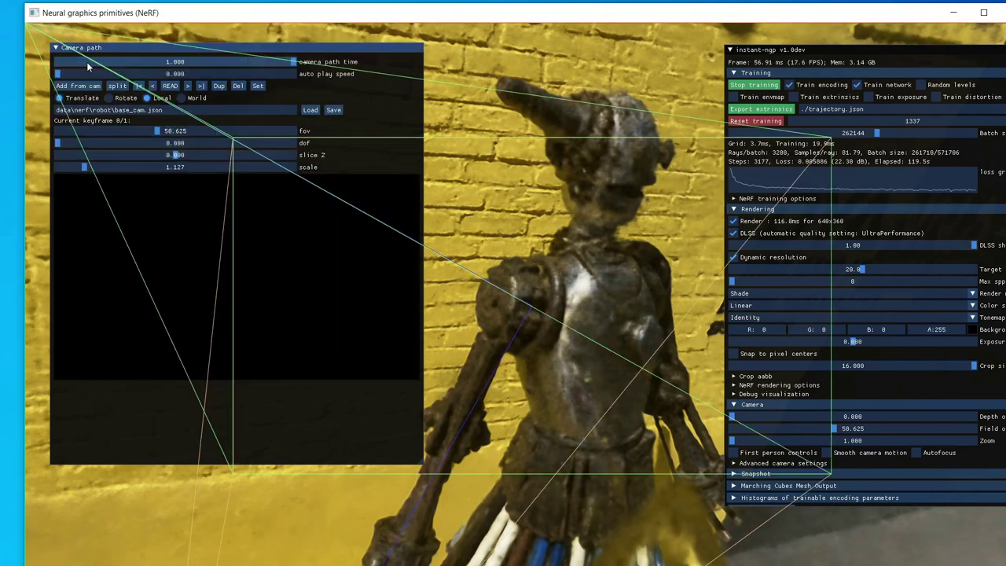
left_click_drag(565, 266, 520, 288)
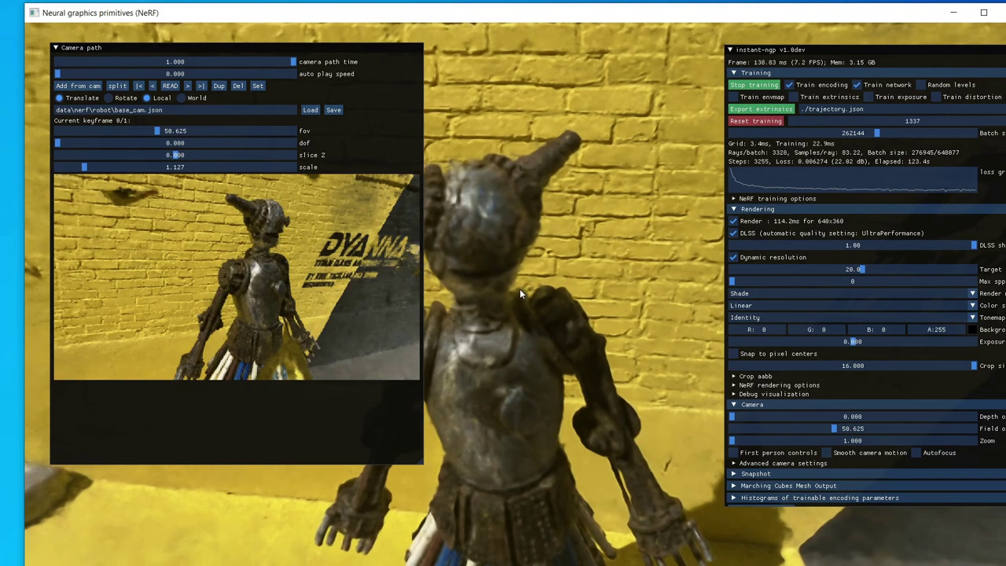
mouse_move(570, 290)
left_mouse_down()
mouse_move(570, 301)
mouse_move(553, 291)
left_mouse_up()
left_click(77, 85)
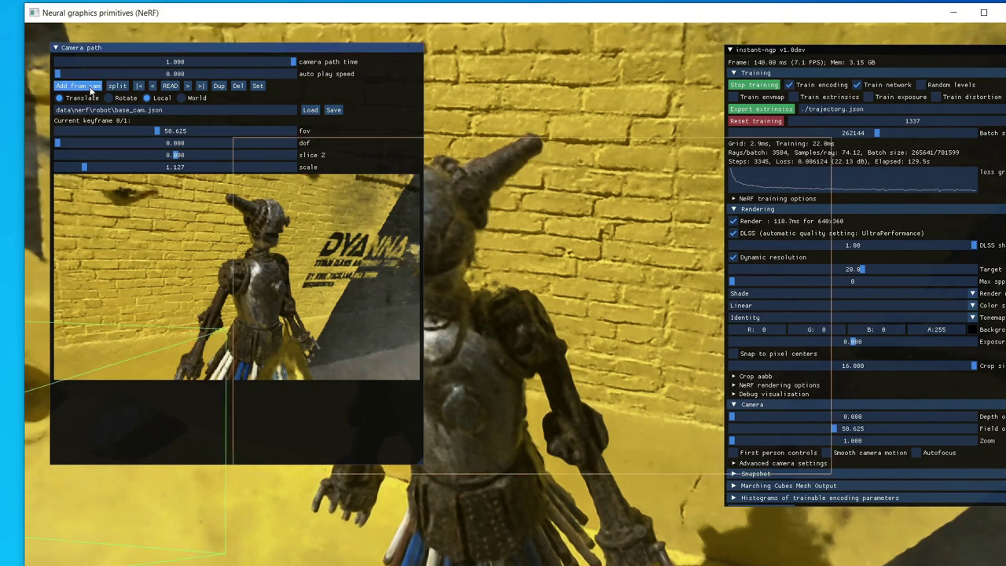
- Move the camera path panel right, reframe the robot from another angle, and add a third keyframe
left_click_drag(612, 305, 510, 235)
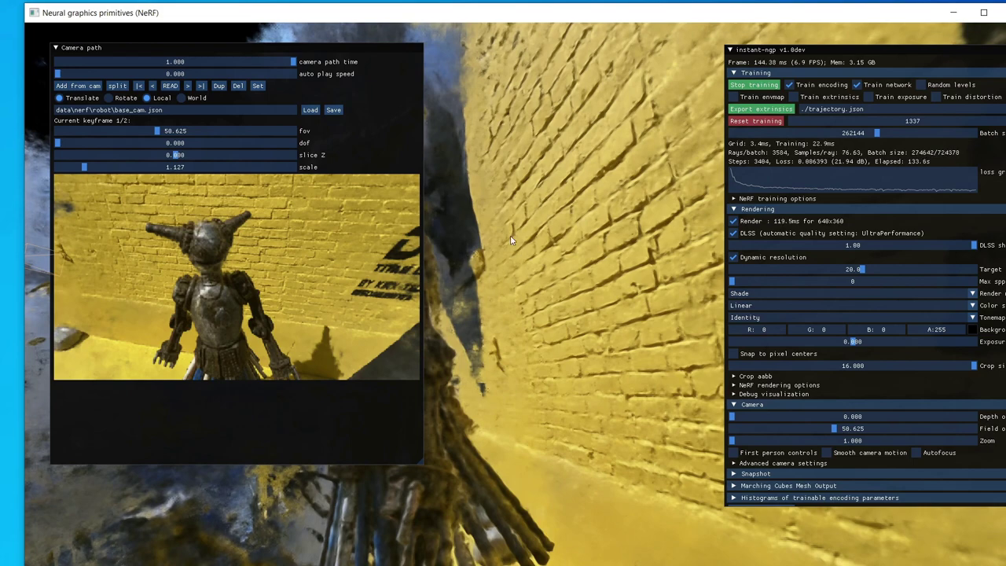
left_click_drag(184, 52, 695, 66)
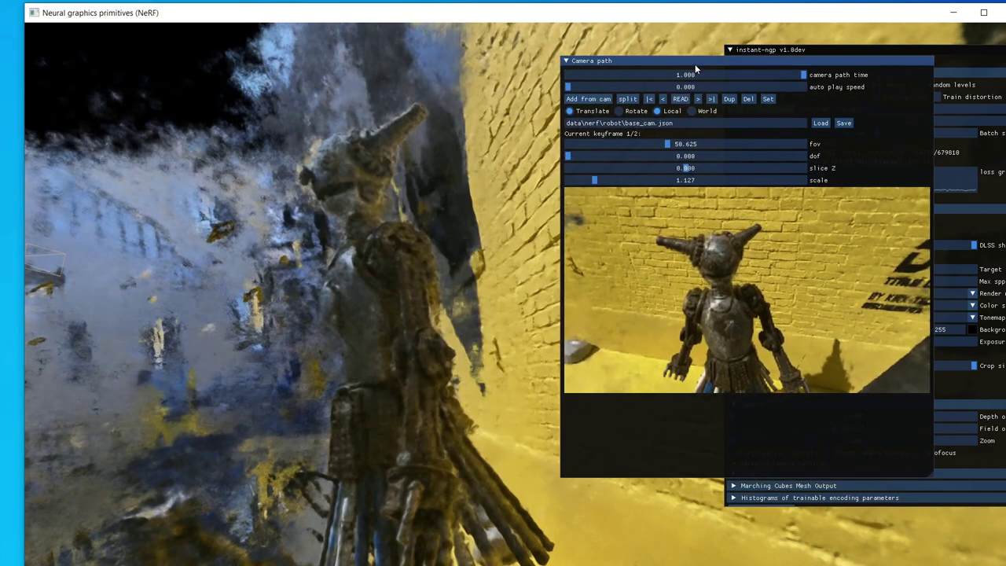
left_click_drag(447, 210, 489, 217)
scroll(500, 224, "up", 2)
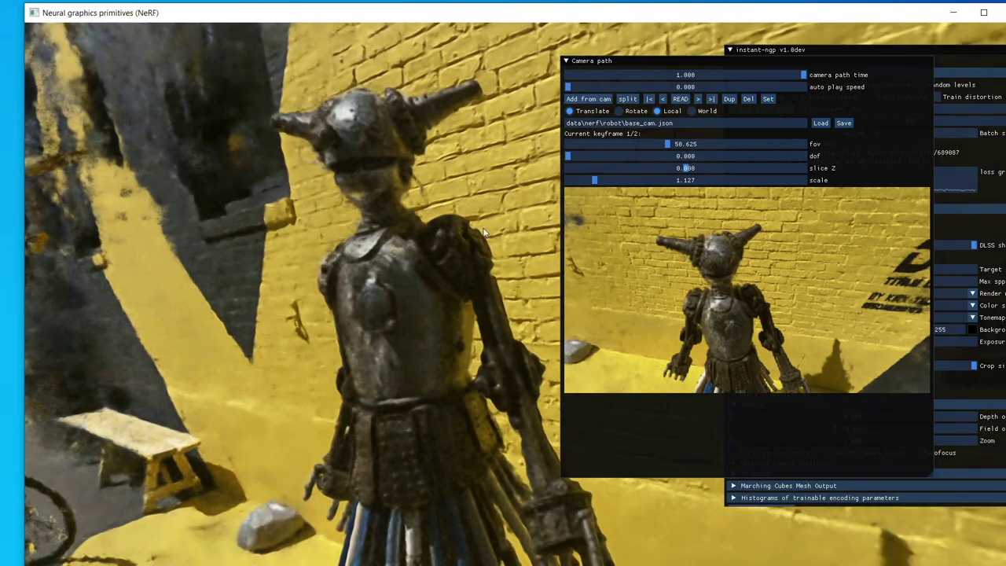
left_click_drag(499, 224, 483, 231)
scroll(468, 228, "up", 2)
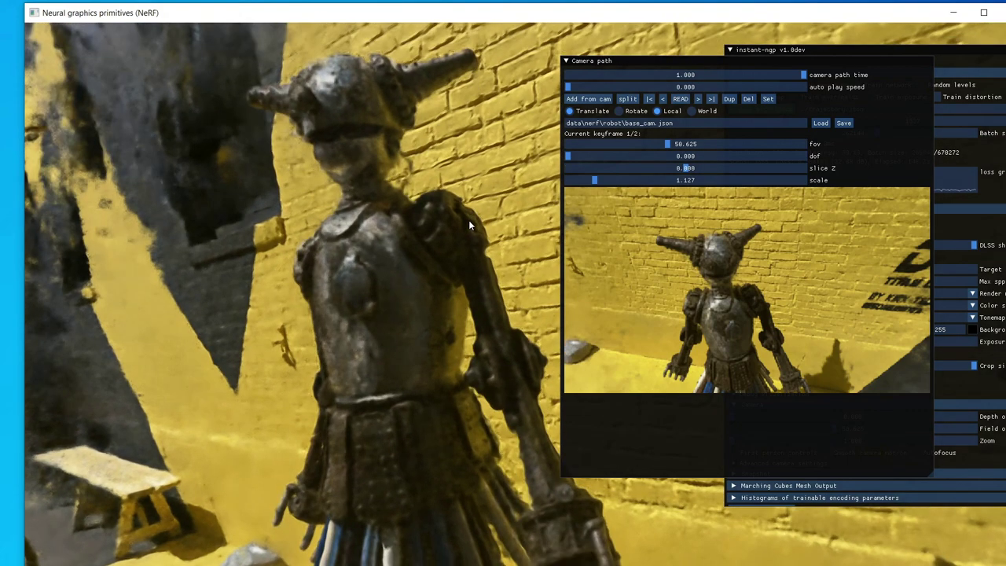
scroll(469, 222, "down", 2)
scroll(463, 229, "down", 3)
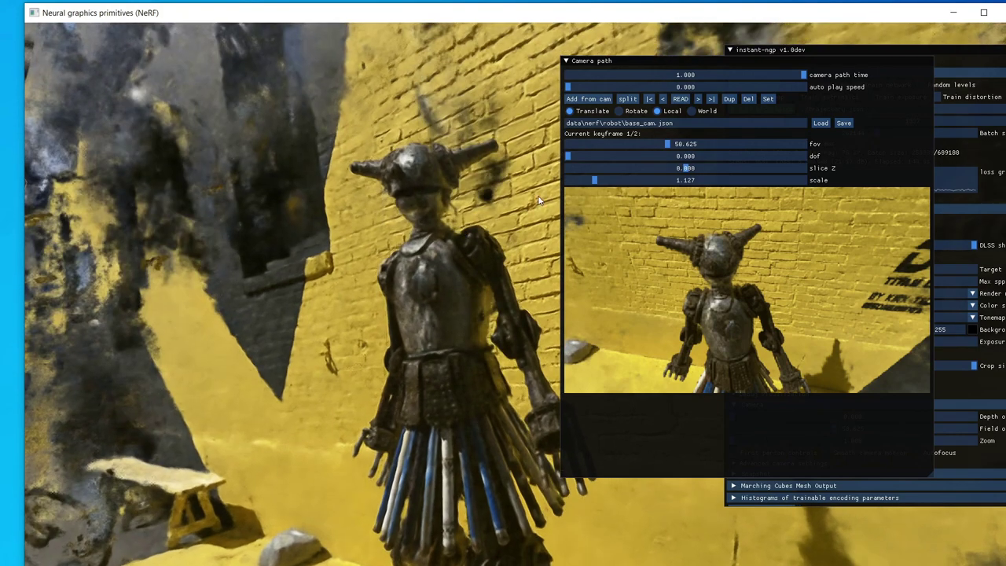
left_click(586, 99)
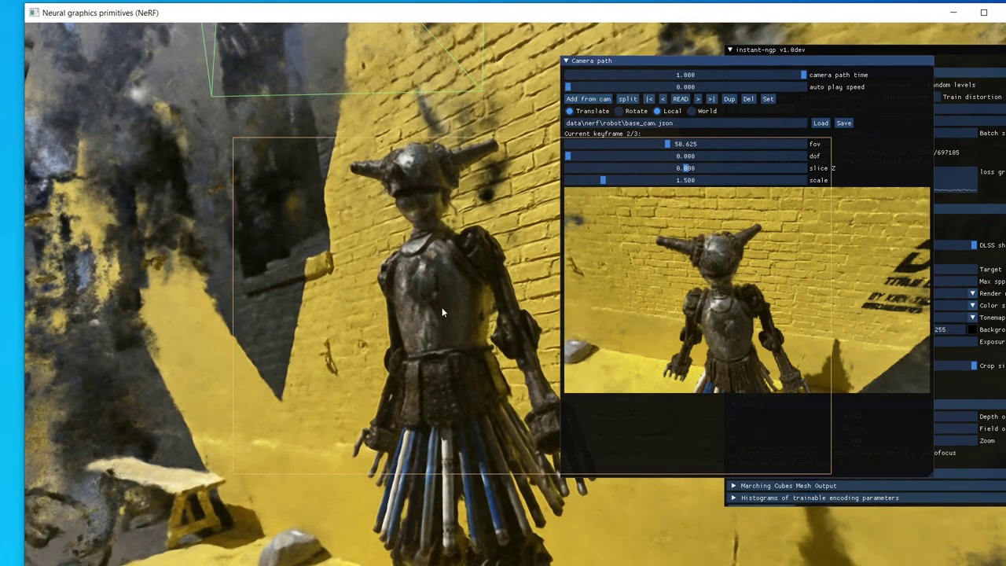
- Move the camera path panel to the left edge and add a front-on fourth keyframe
left_click_drag(442, 313, 524, 290)
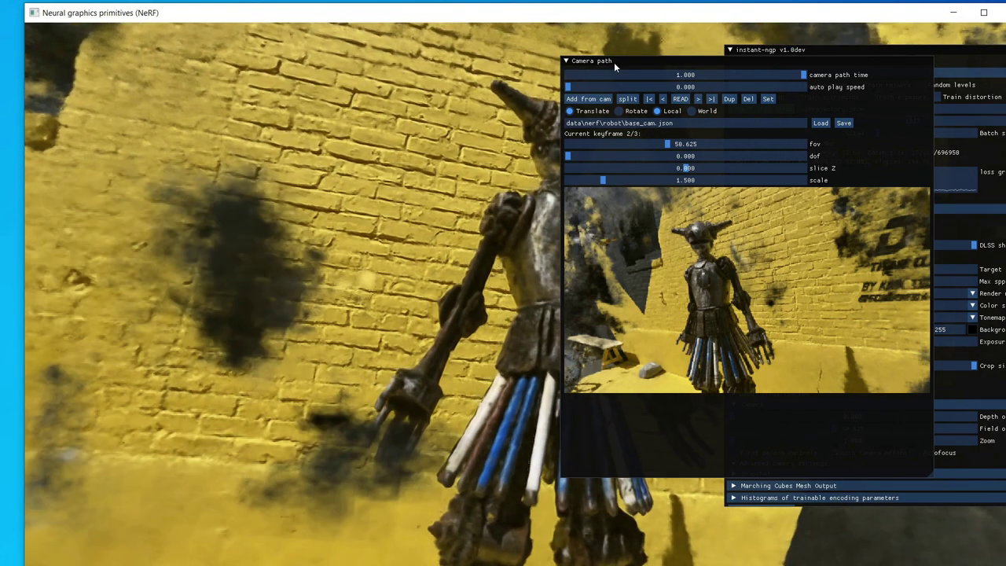
left_click_drag(614, 62, 69, 72)
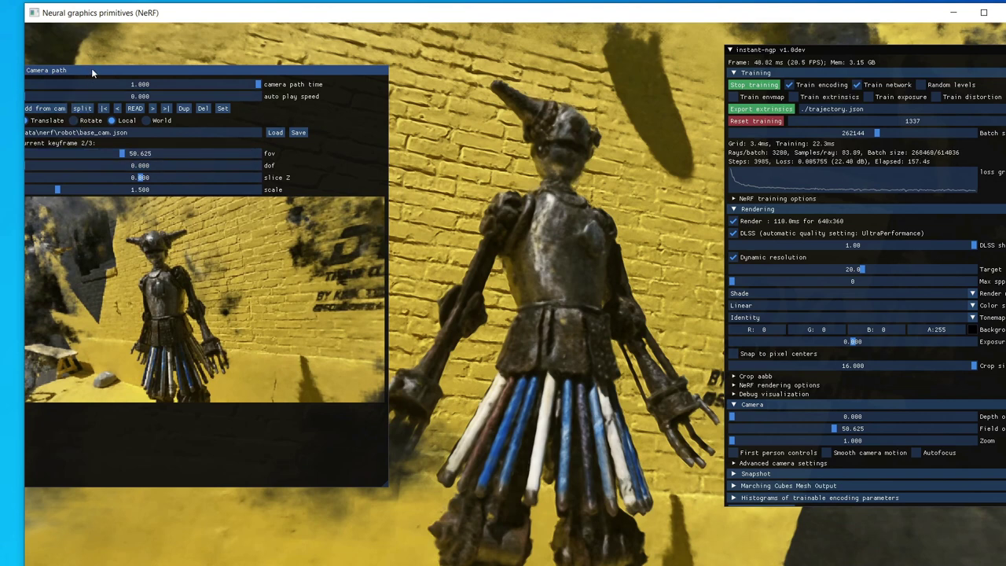
left_click_drag(91, 68, 100, 69)
left_click(77, 108)
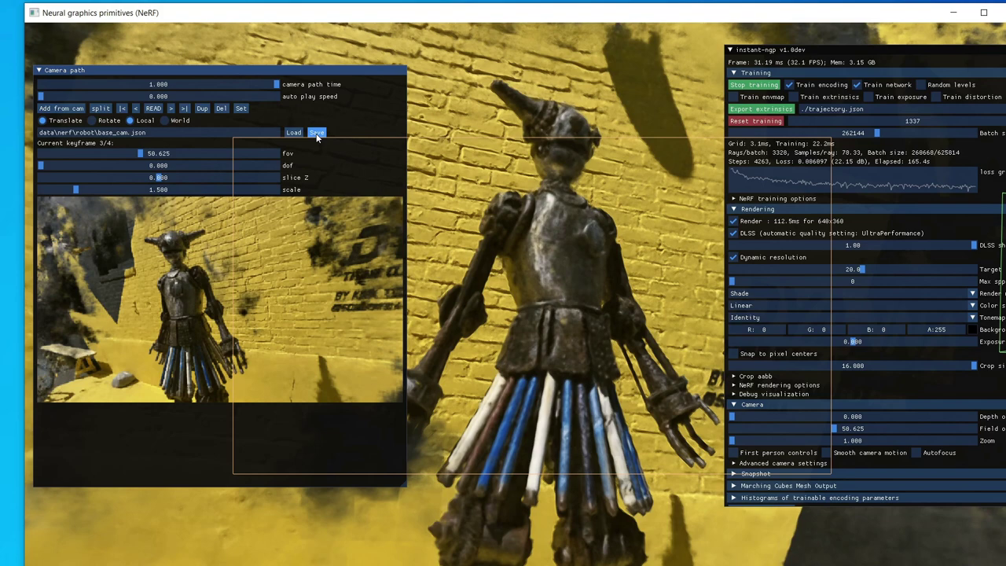
left_click(316, 132)
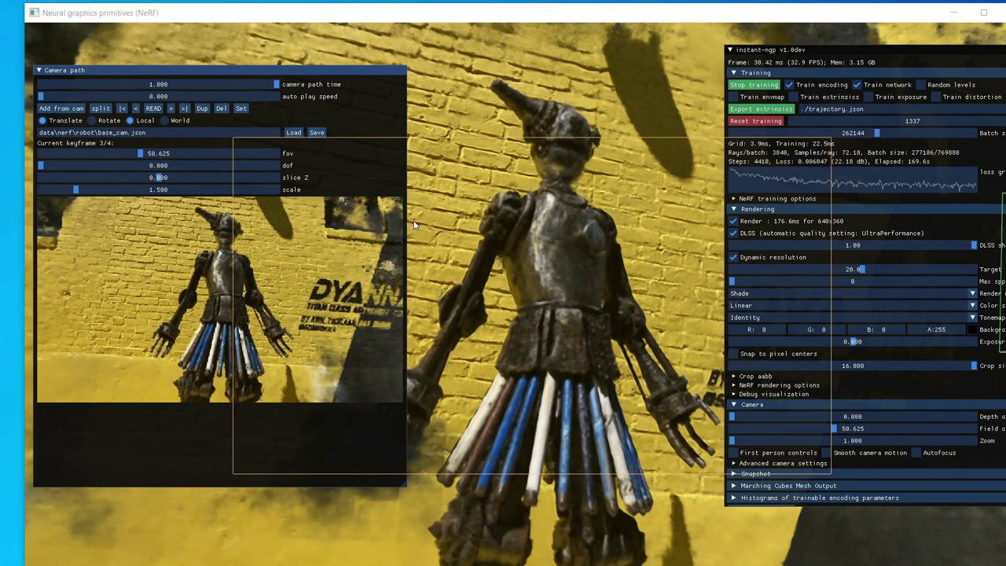
key("alt+Tab")
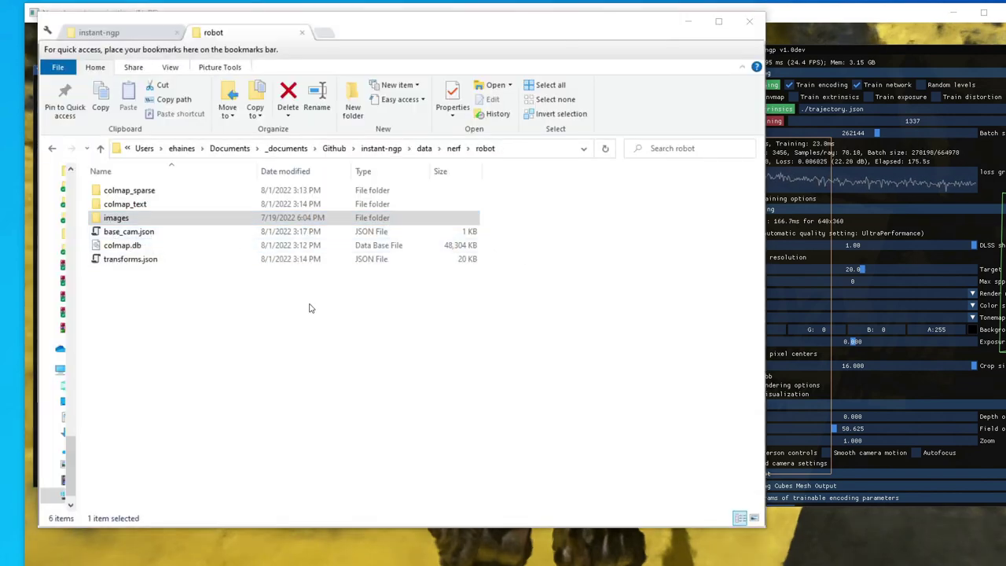
key("alt+Tab")
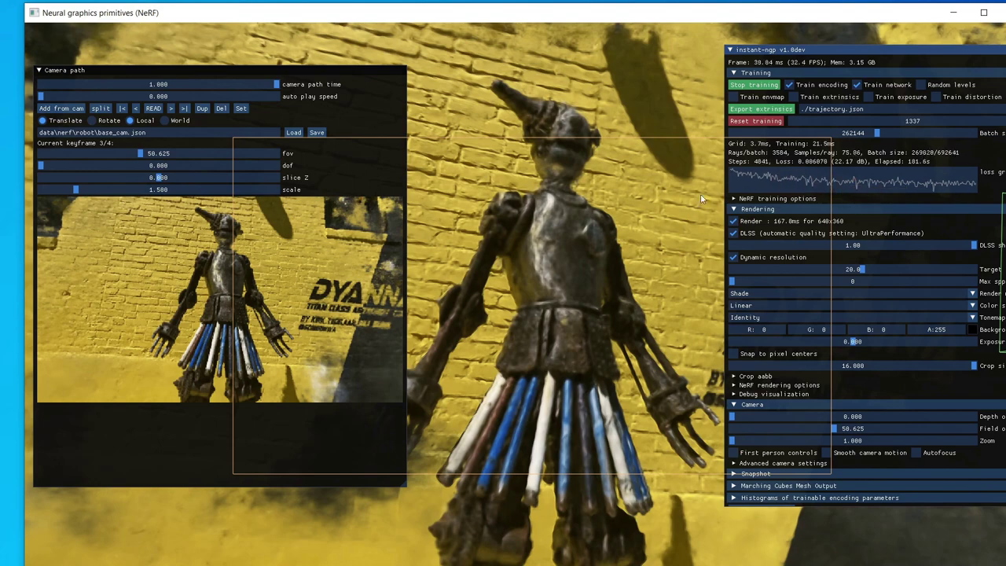
- Expand the Snapshot options in the instant-ngp window
mouse_move(811, 187)
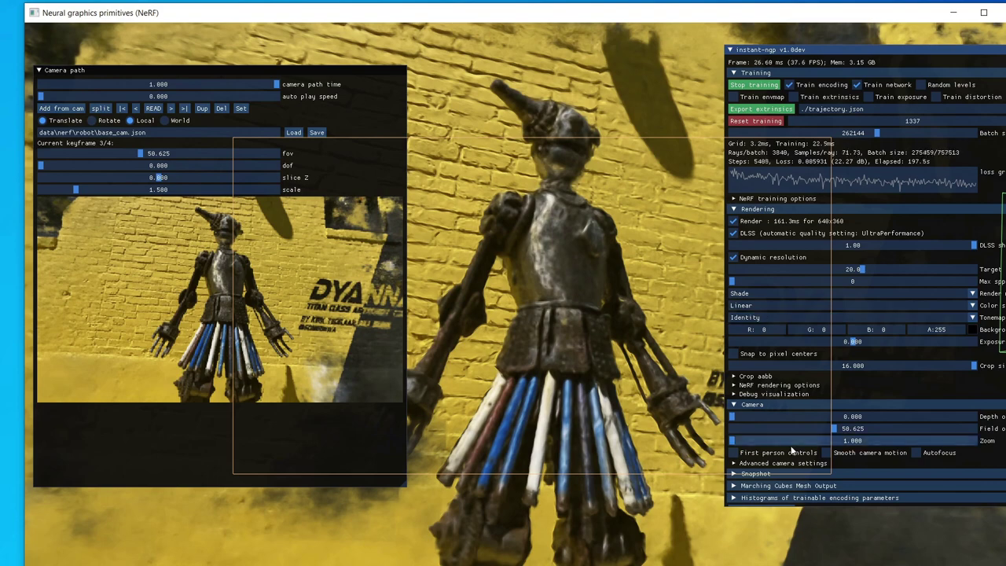
left_click(757, 473)
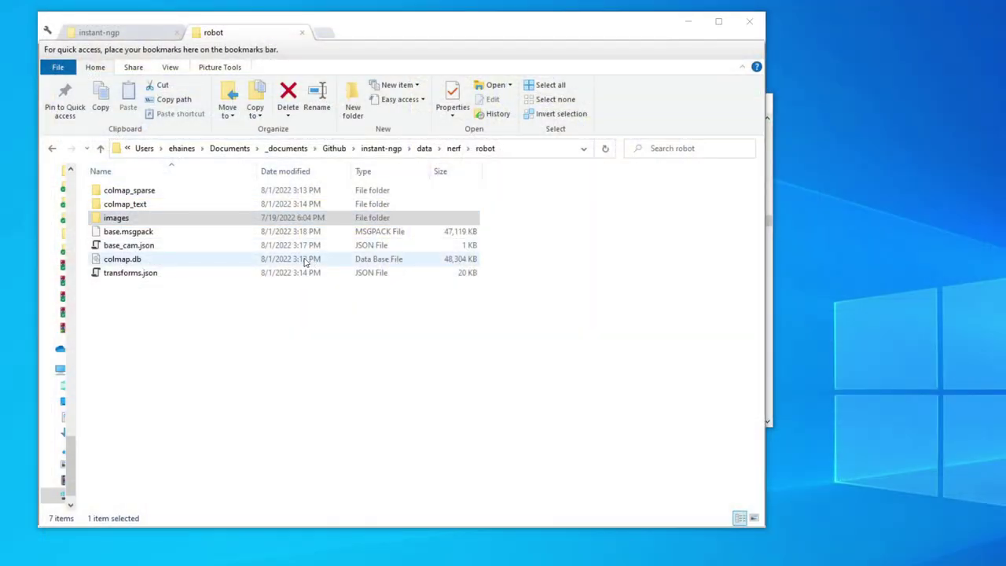
- Paste the run.py command rendering base.msgpack along base_cam.json at 1920x1080, 60 fps, into Anaconda Prompt
key("alt+Tab")
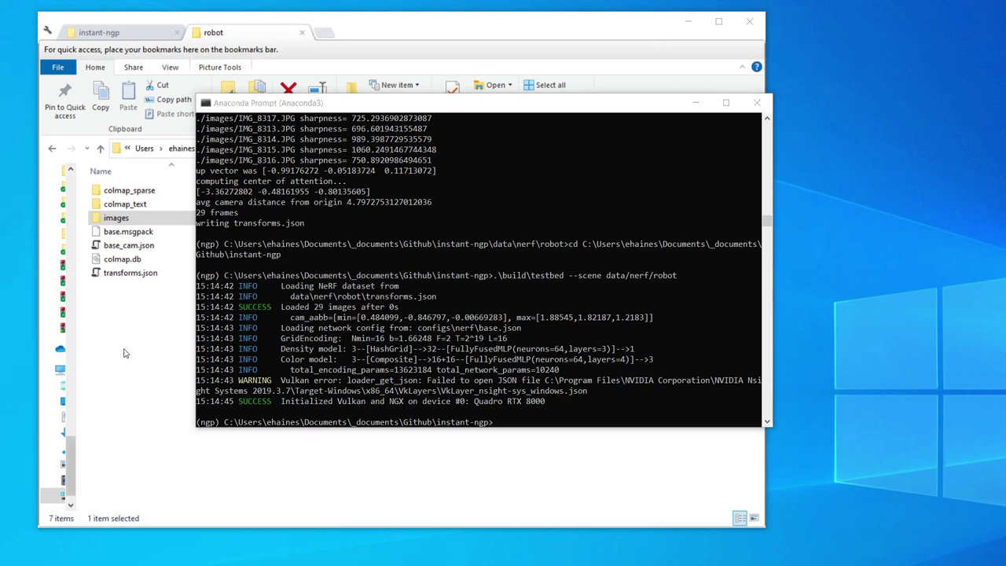
left_click(310, 326)
type("python scripts/run.py --scene data/nerf/robot --load_snapshot data/nerf/robot/base.msgpack --video_n_seconds 8 --video_fps 60 --width 1920 --height 1080 --mode nerf --video_camera_path data/nerf/robot/base_cam.json")
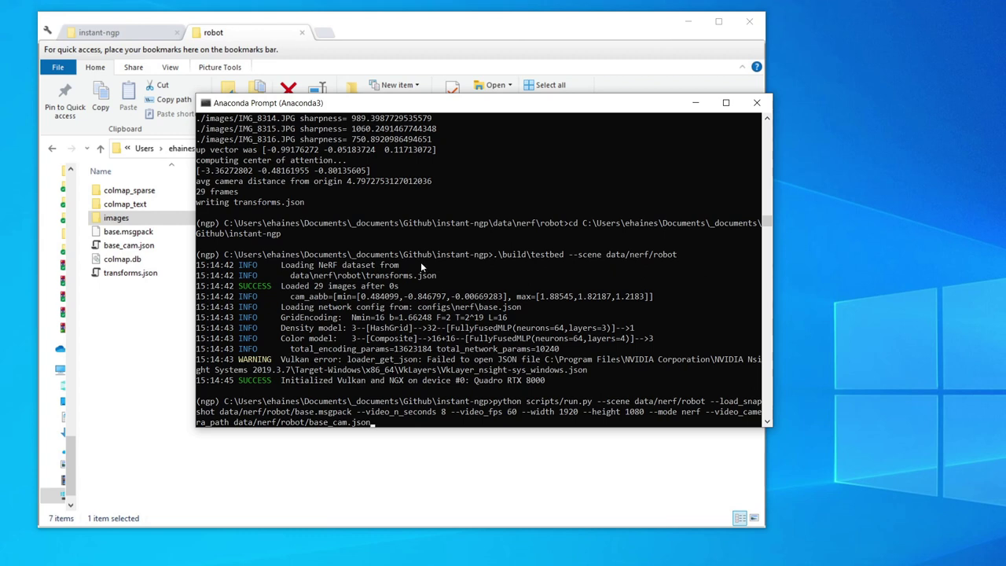
- Run the render command until the 480-frame video is encoded, then return to the robot folder
key("Return")
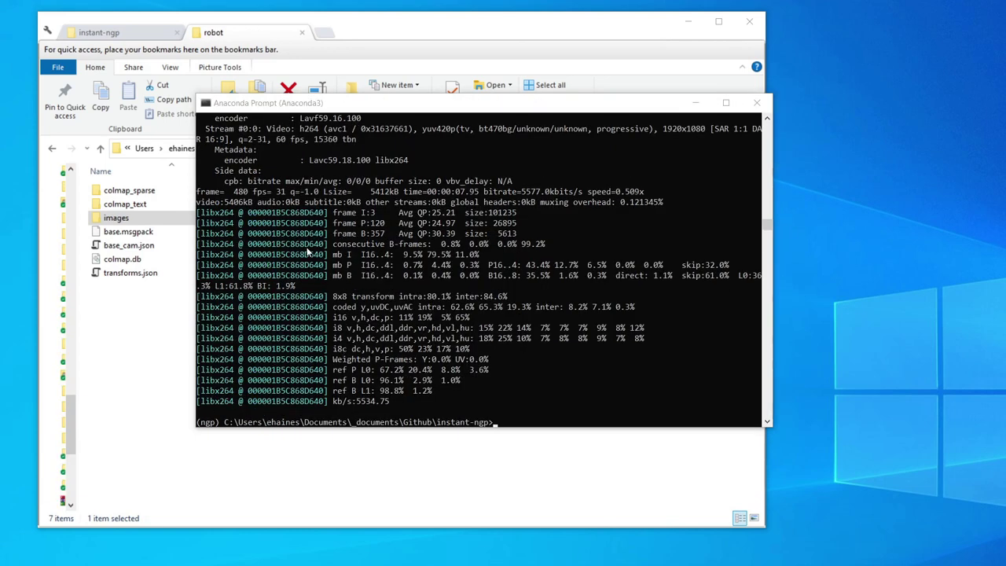
left_click(244, 35)
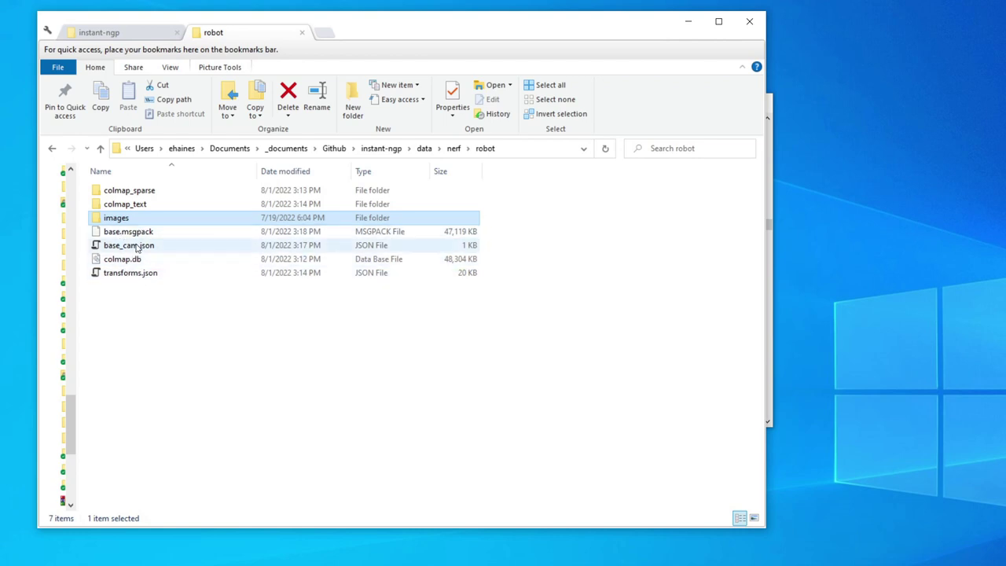
- Rename video.mp4 in the instant-ngp folder to nerf_robot.mp4 and play it in VLC
left_click(125, 33)
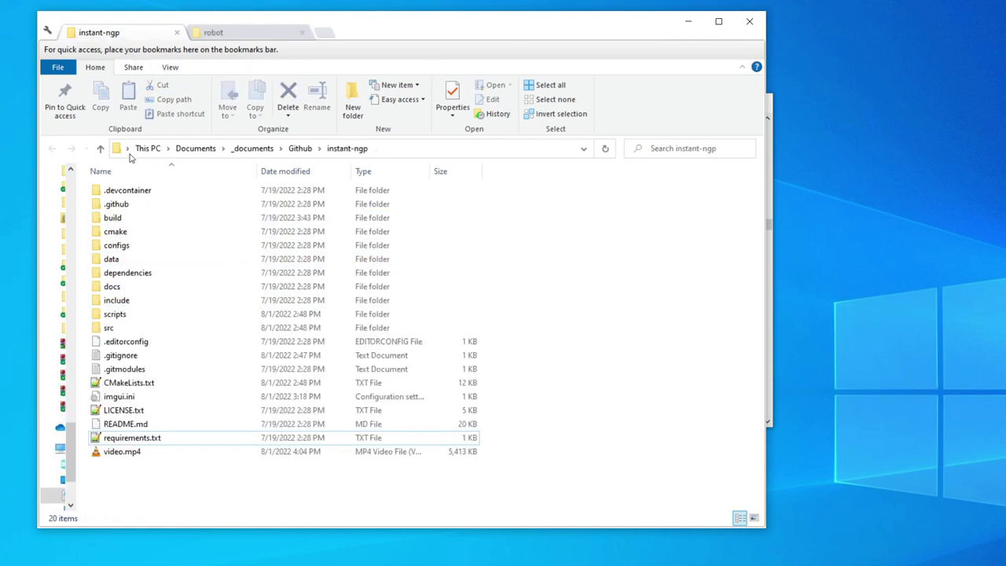
left_click(120, 456)
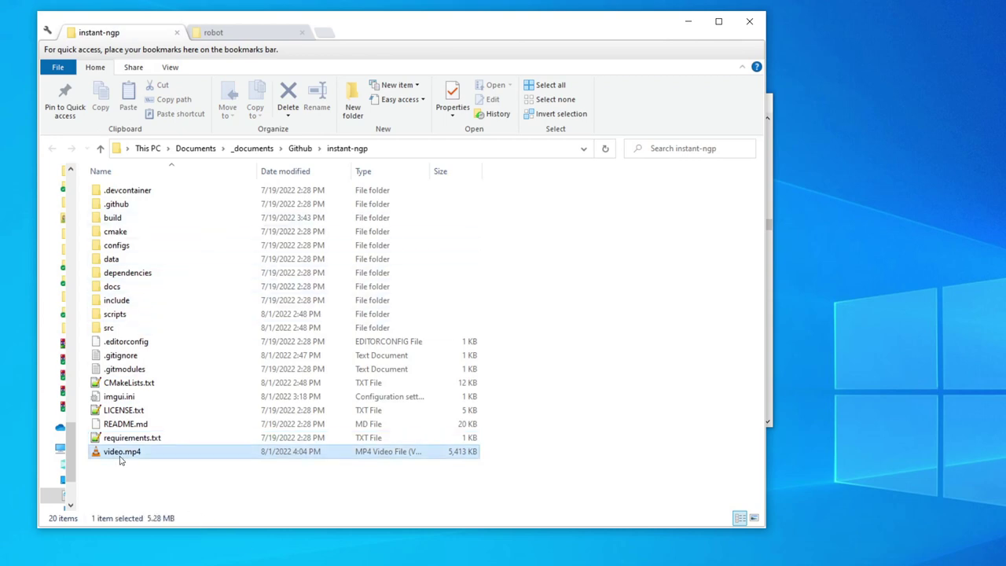
left_click(120, 456)
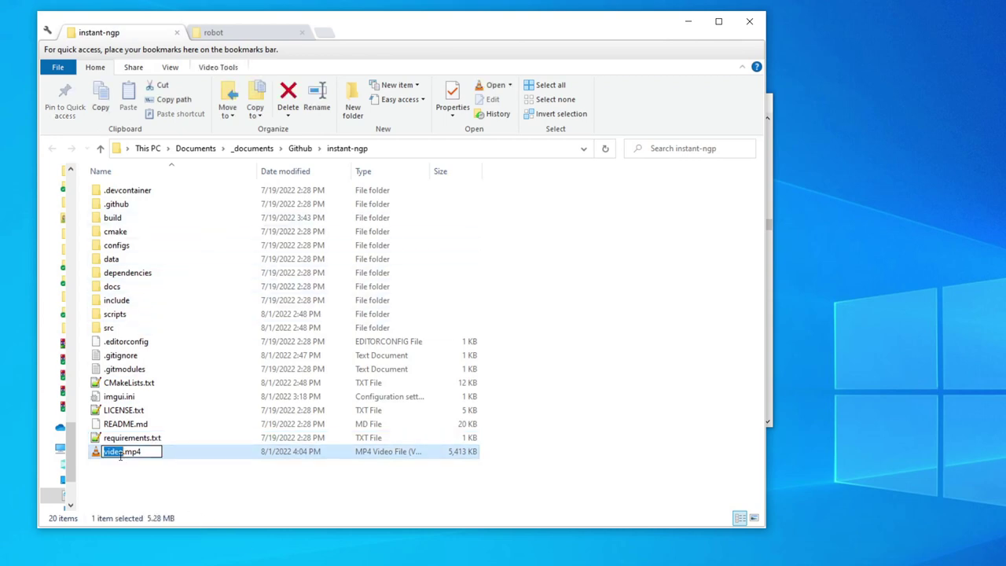
type("nerf_")
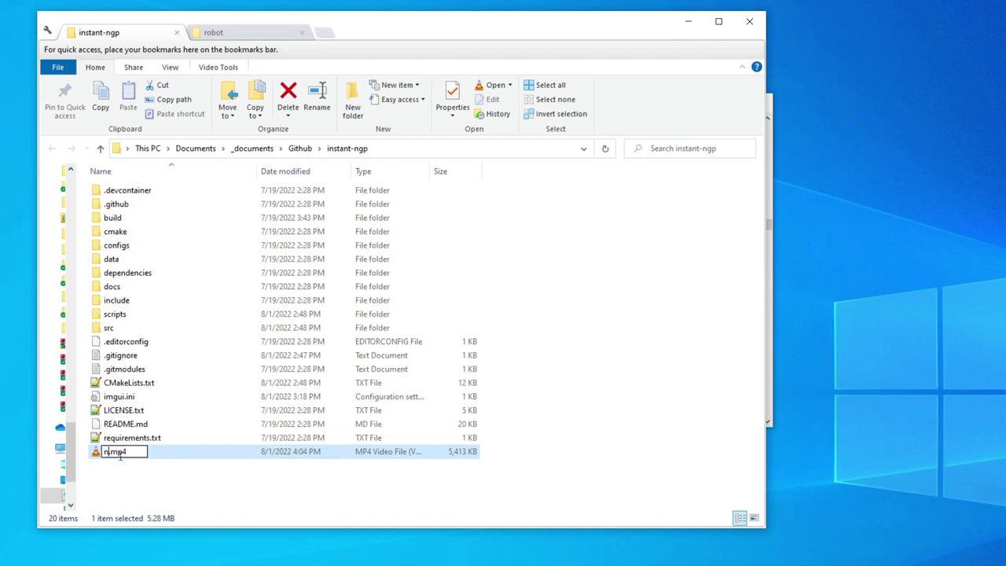
type("robot")
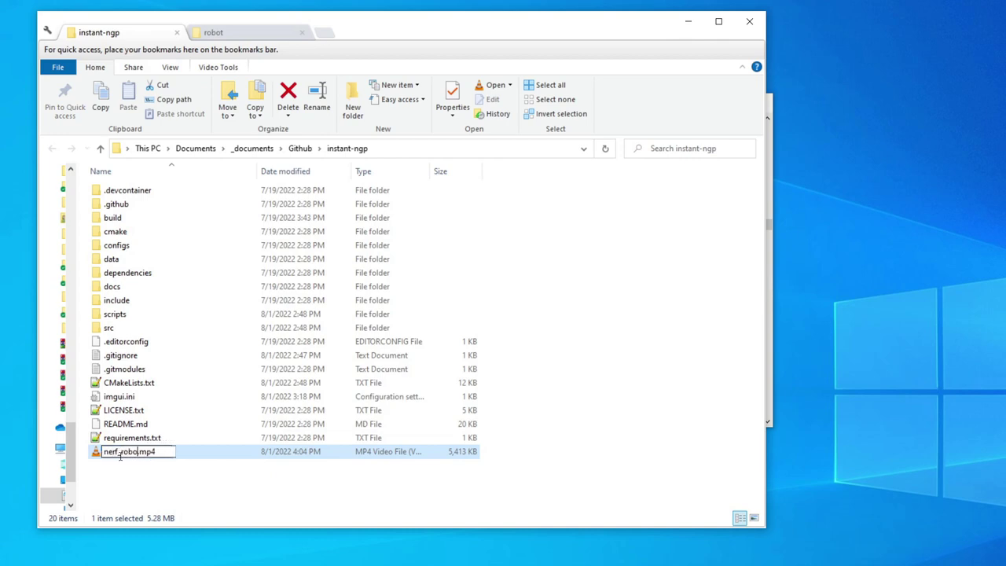
key("Return")
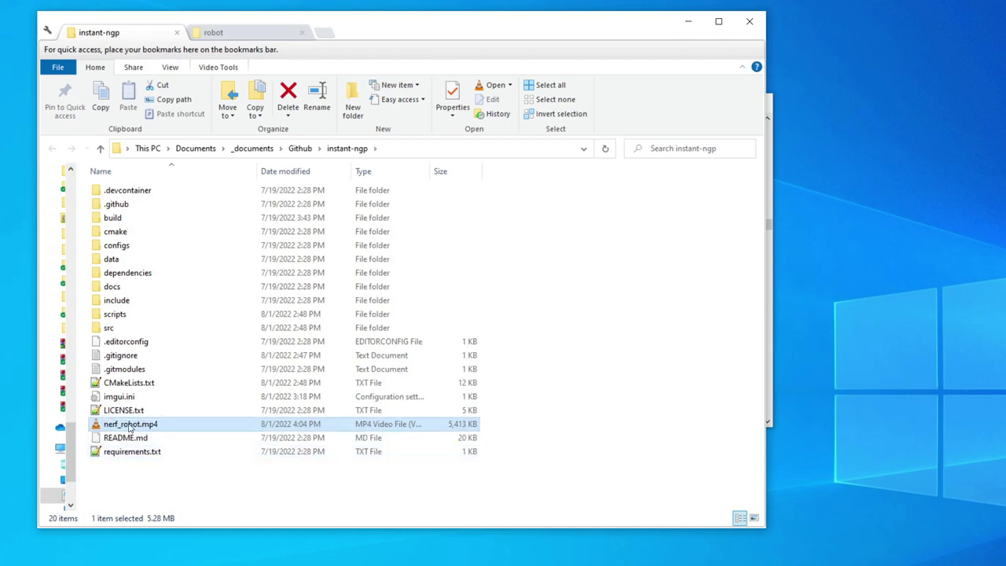
double_click(131, 425)
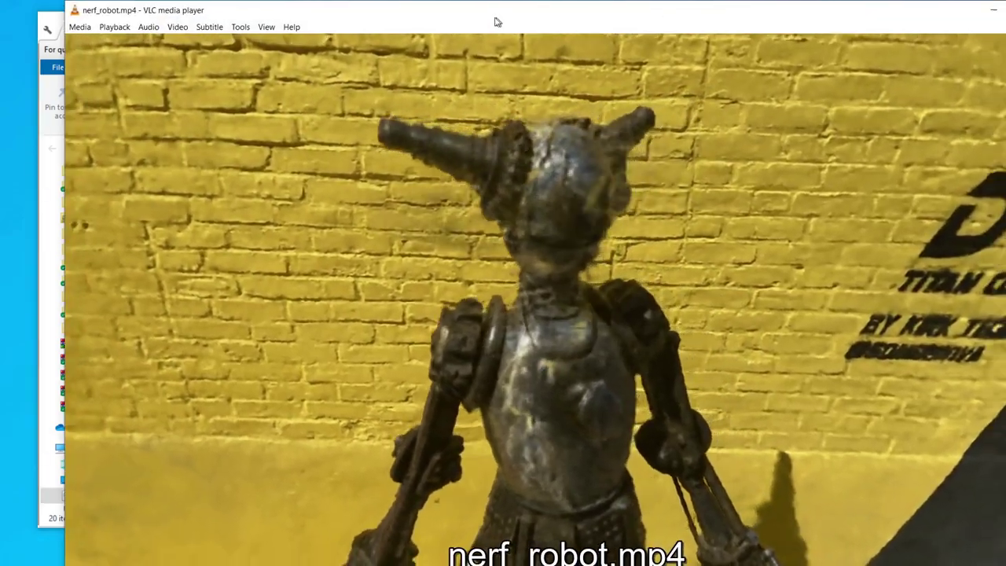
- Move and shrink the VLC window to fit the screen, then bring Anaconda Prompt forward
left_click_drag(496, 21, 460, 23)
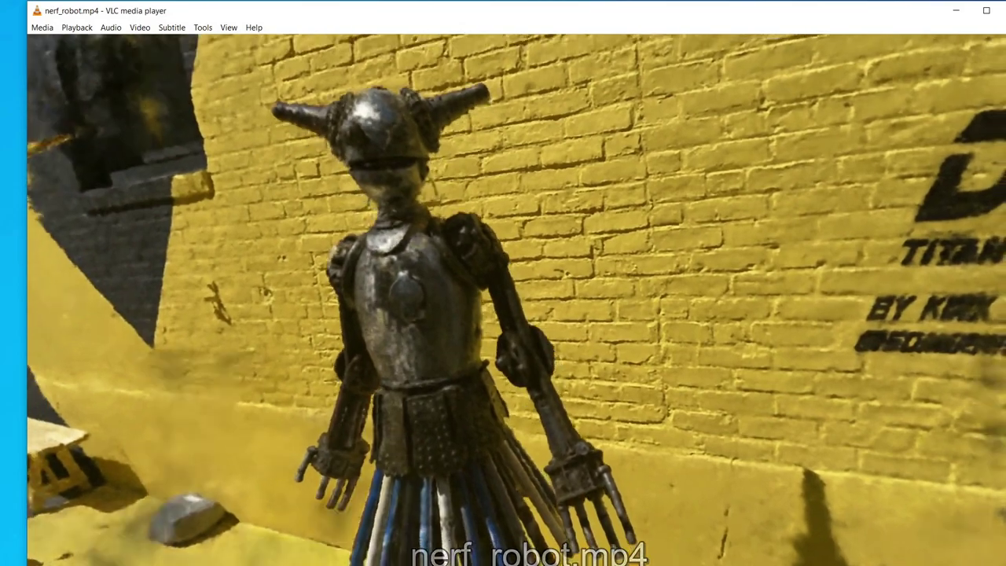
left_click_drag(1005, 565, 922, 532)
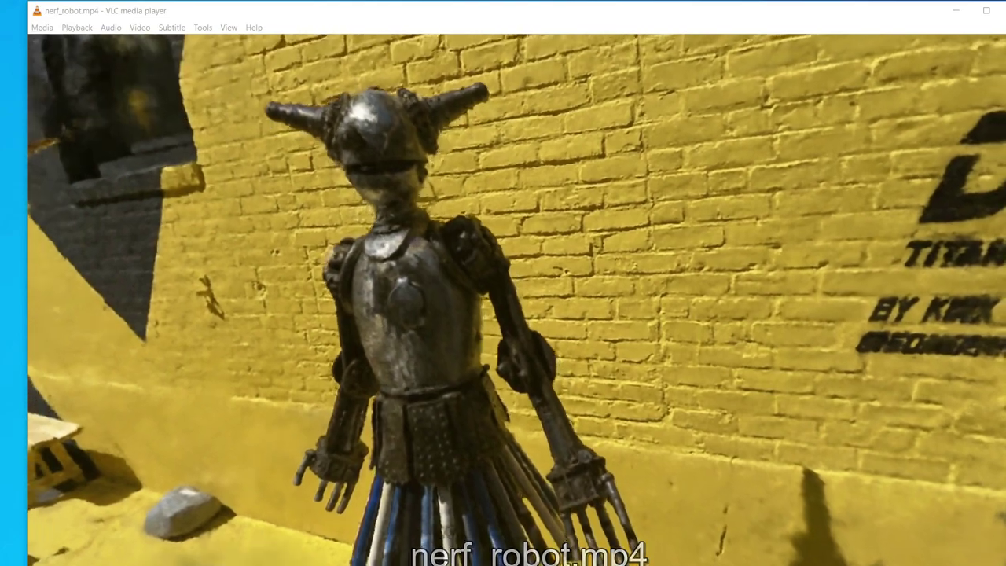
key("alt+Tab")
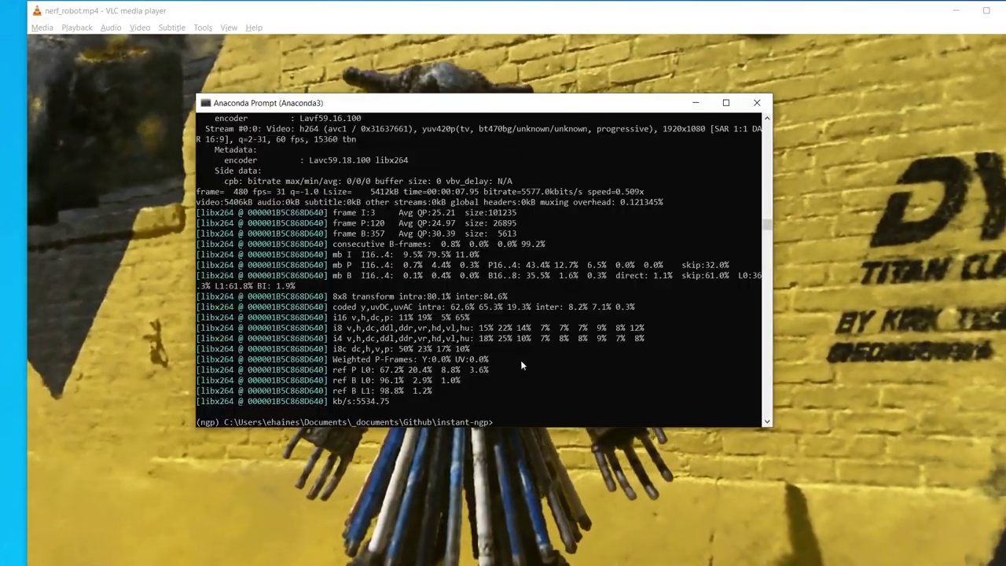